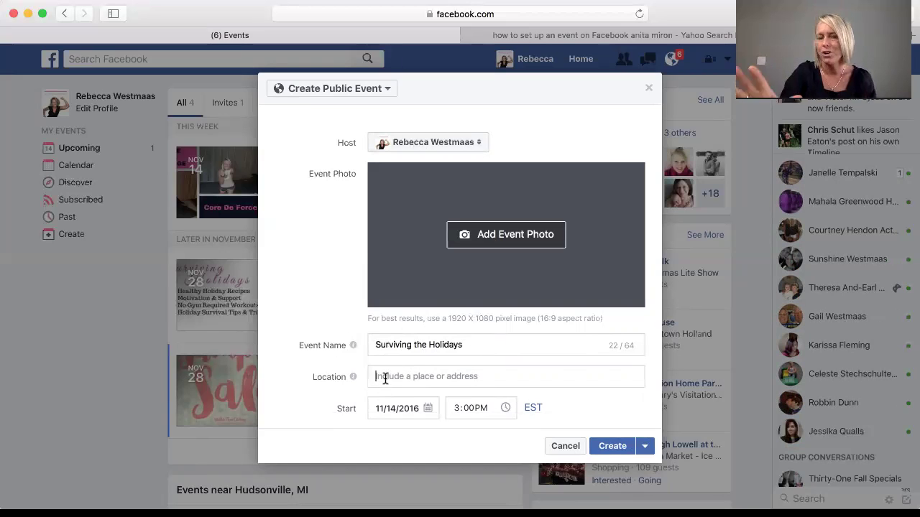
- Set the start date of the Surviving the Holidays event to November 28, 2016
left_click(428, 410)
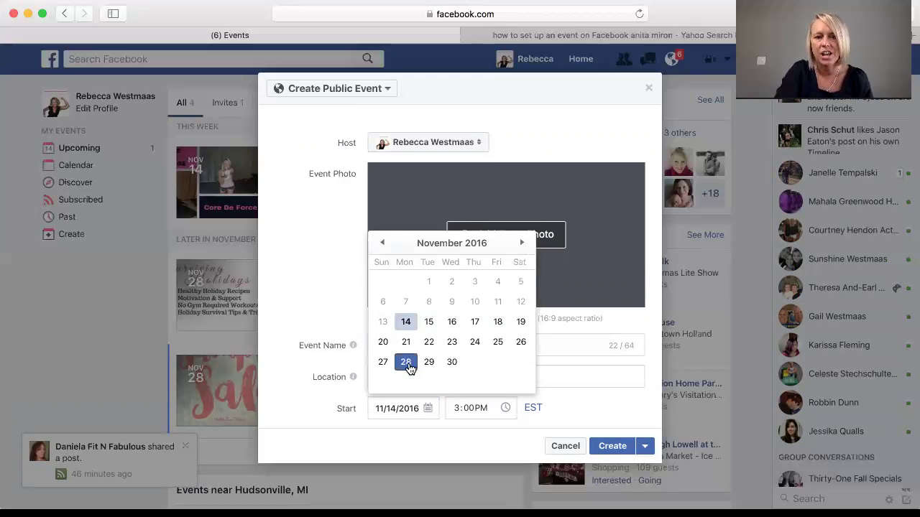
left_click(383, 362)
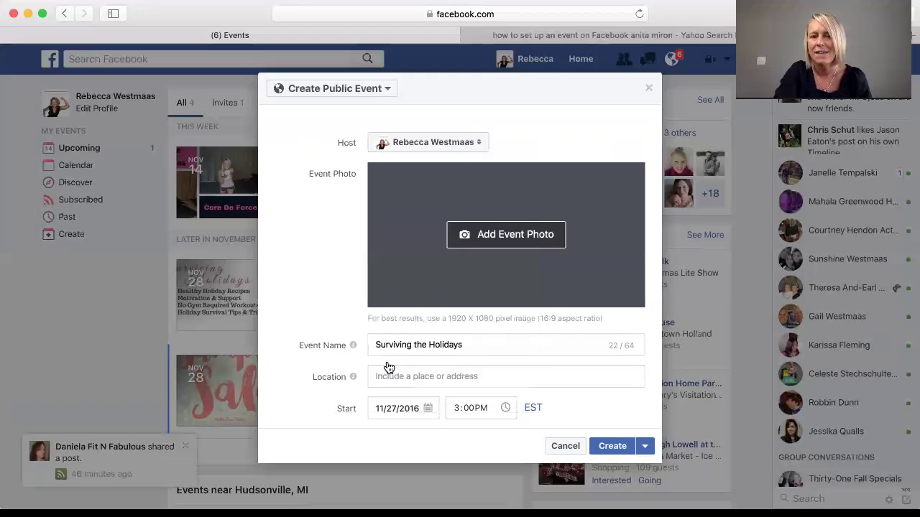
left_click(430, 409)
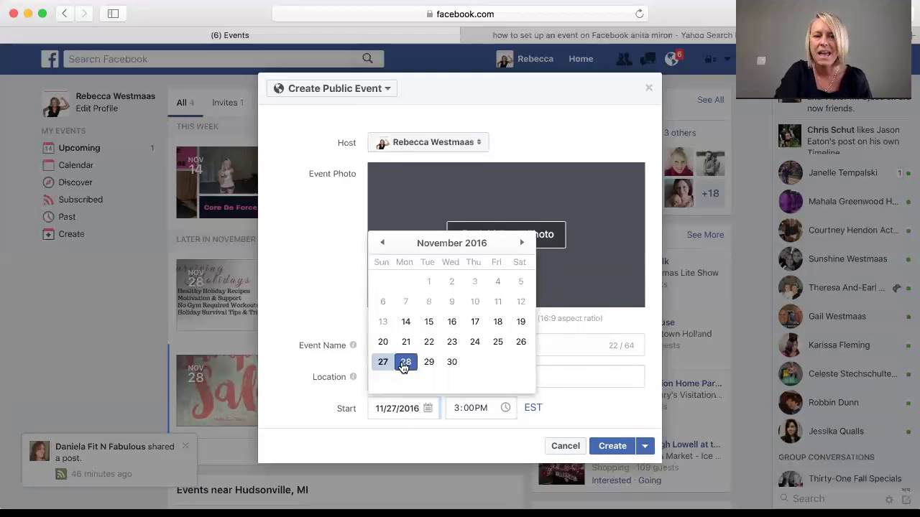
left_click(404, 363)
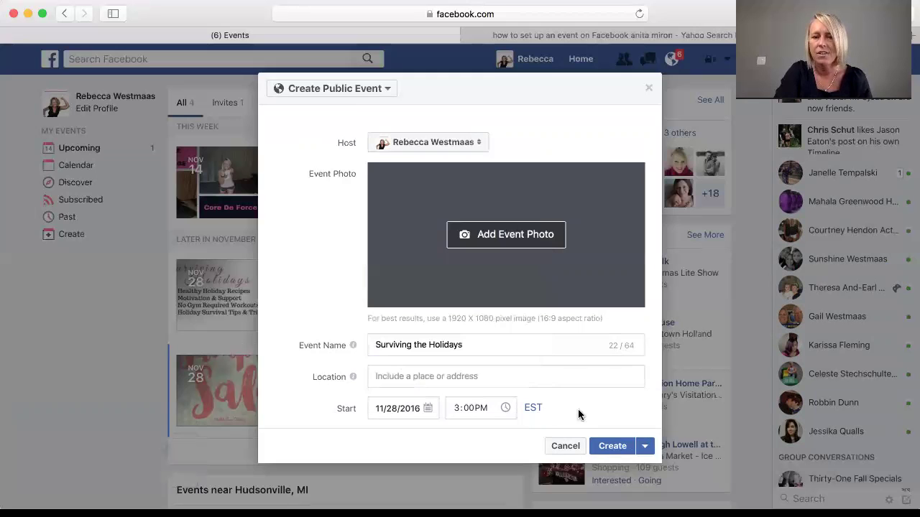
- Set the event's end date to December 4, 2016
scroll(630, 409, "down", 5)
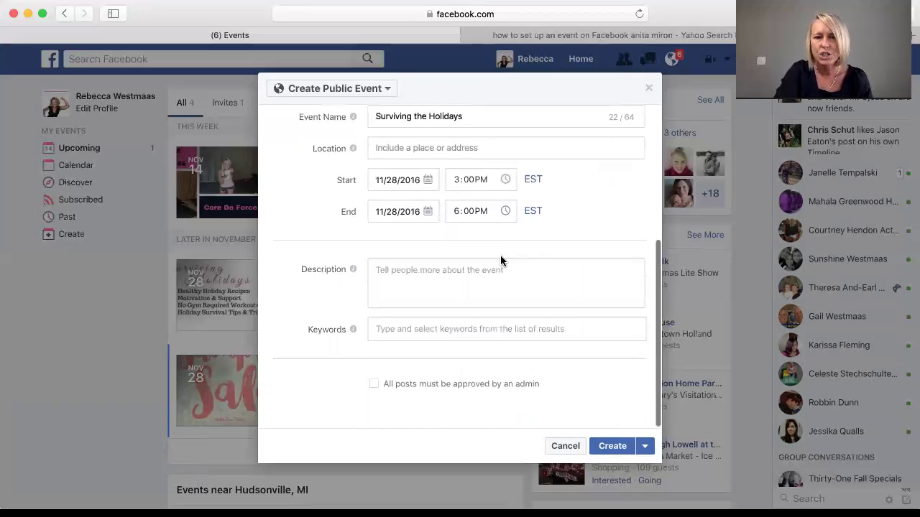
left_click(431, 210)
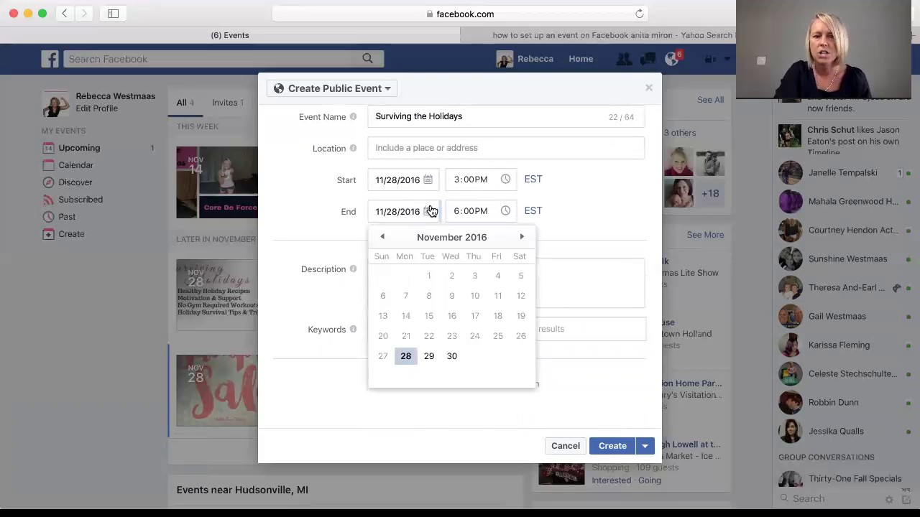
left_click(522, 237)
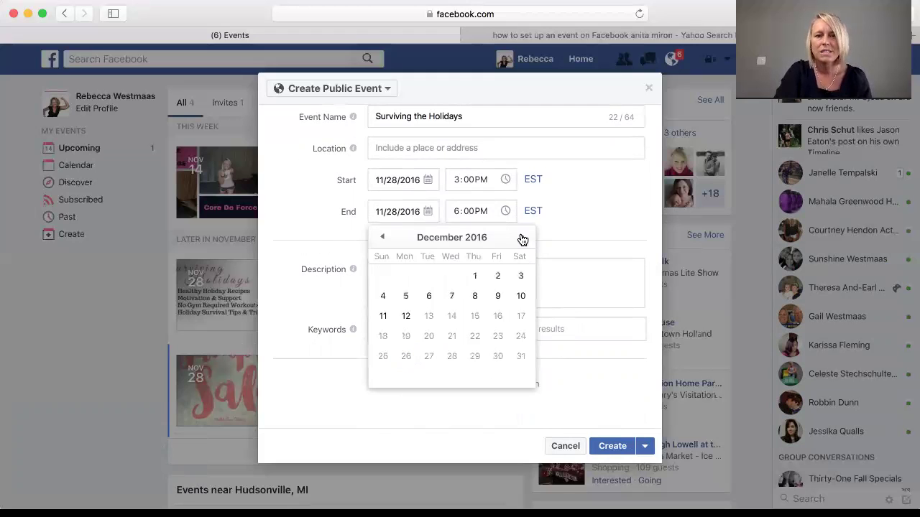
left_click(382, 238)
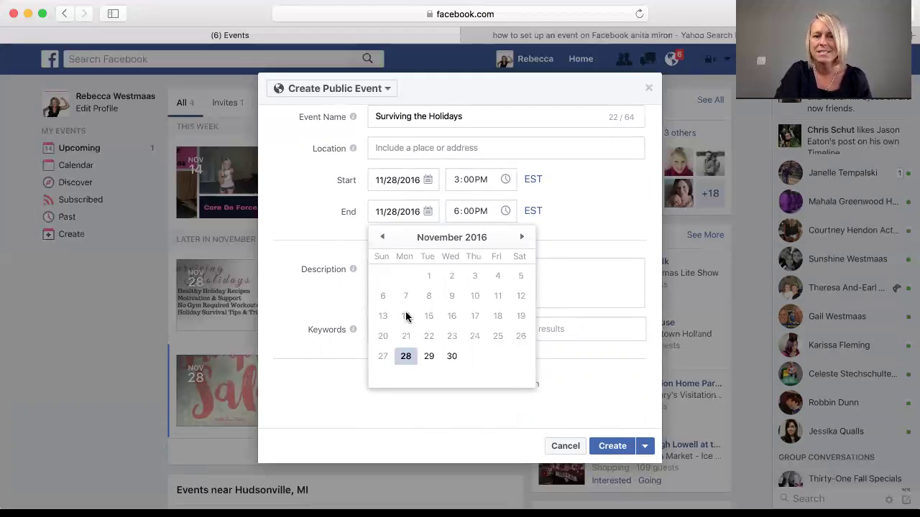
left_click(520, 238)
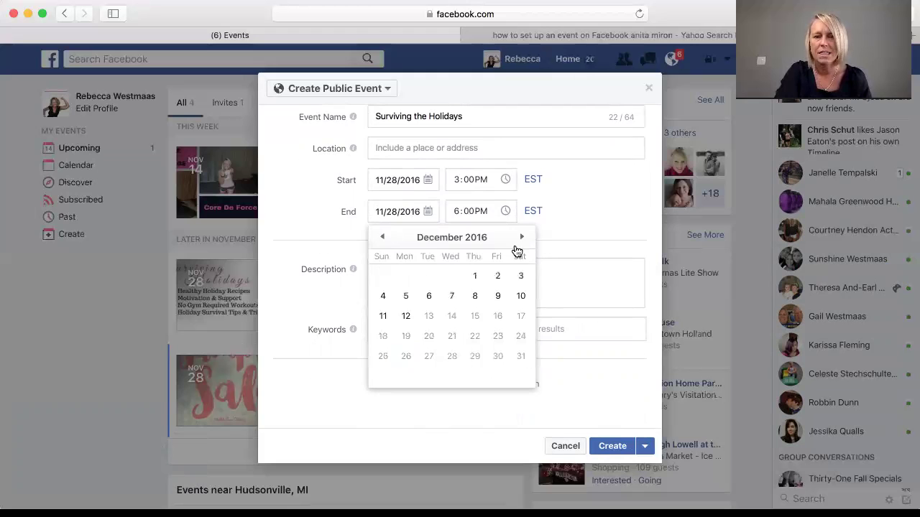
left_click(383, 297)
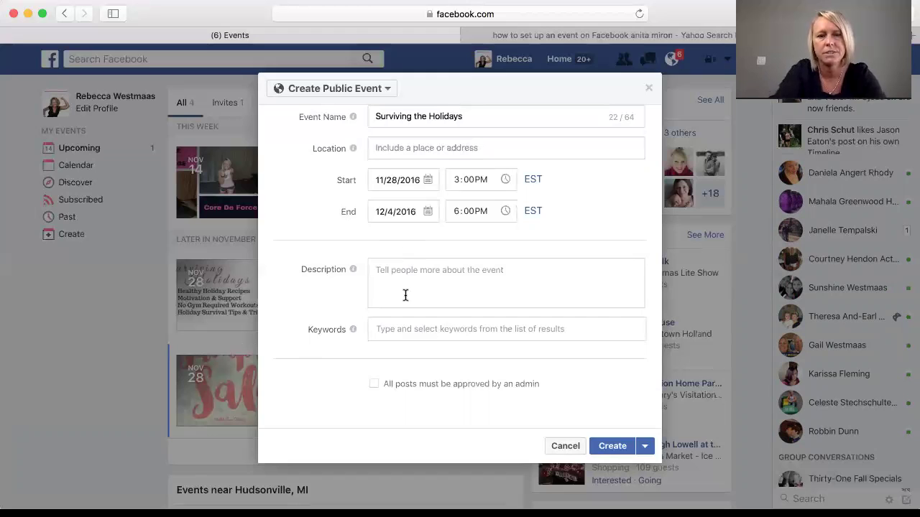
- Enter "Recipes" and "Daily Squats and Arms Challenge" as the first two lines of the event description
left_click(406, 295)
type("Da")
key("BackSpace")
key("BackSpace")
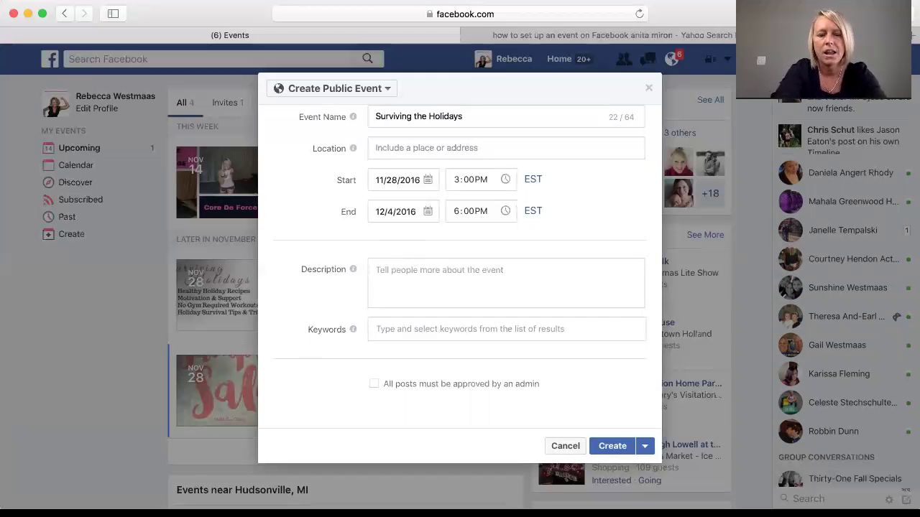
type("Recipes")
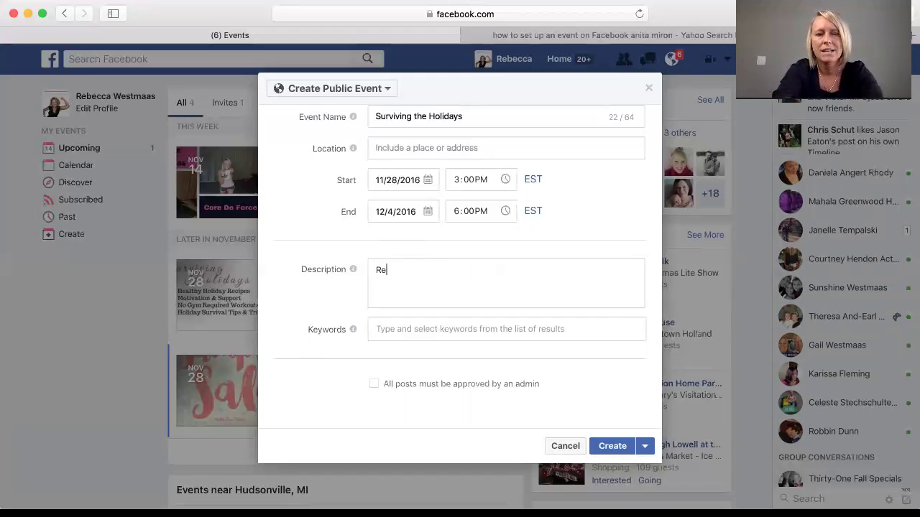
key("Return")
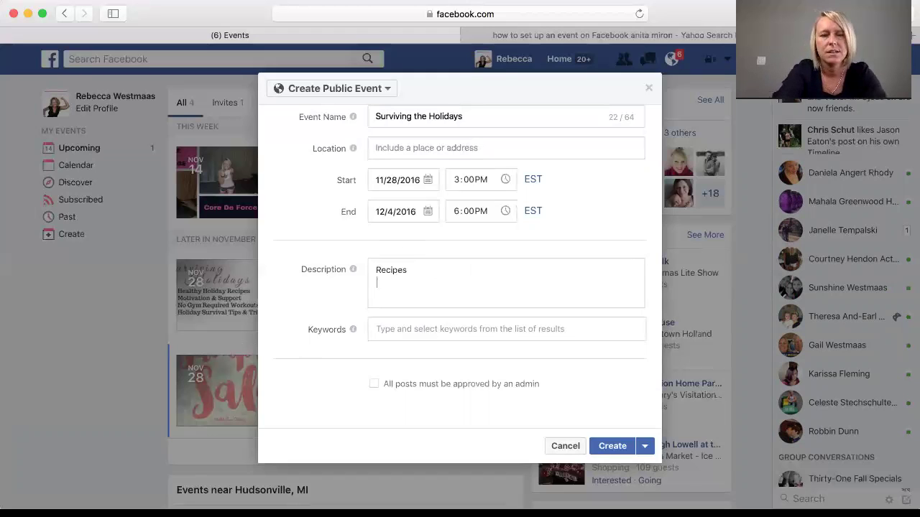
type("Daily ")
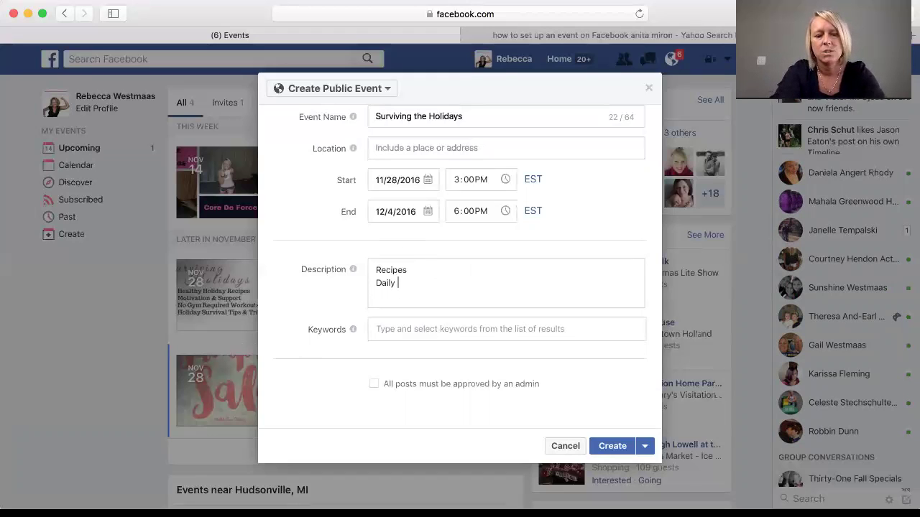
type("Squats and ")
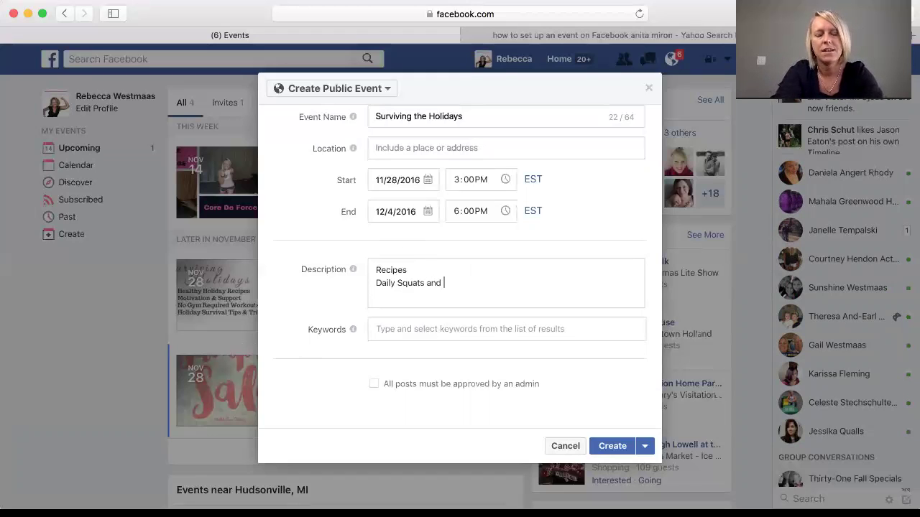
type("Arms Challenge")
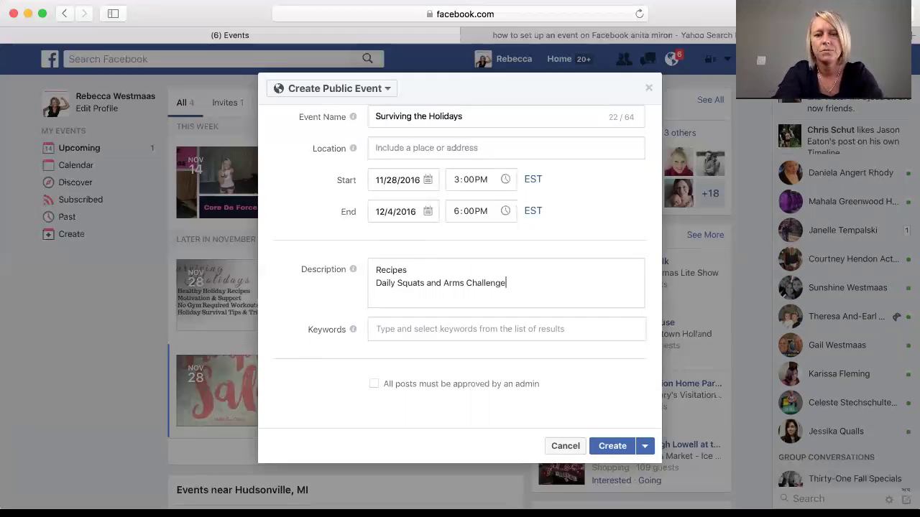
- Add the description lines "Tips & Tricks to staying fit" and "and loads of FREE Support and Accountability"
key("Return")
type("Tip")
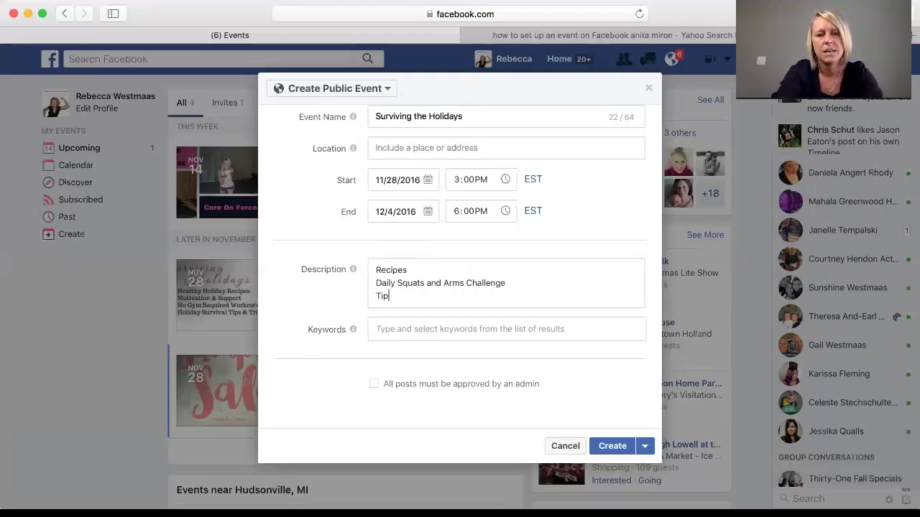
type("s & Tricks ")
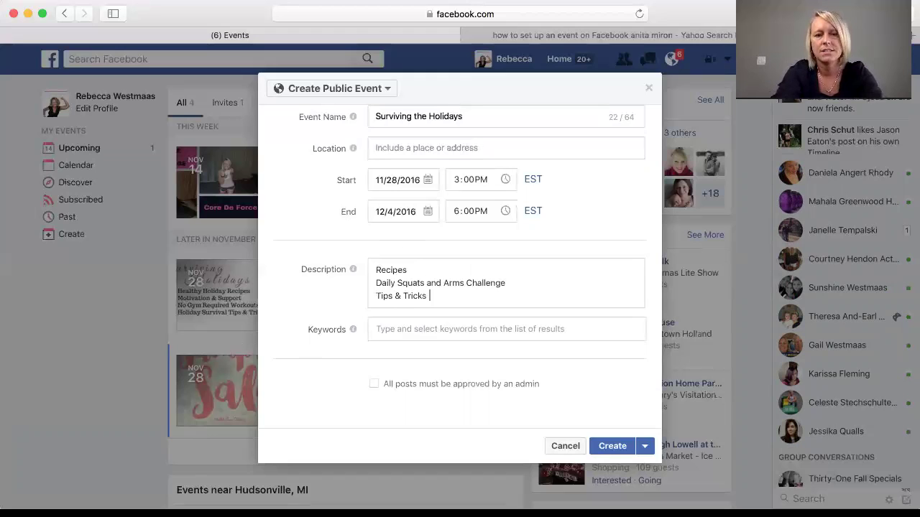
type("to st")
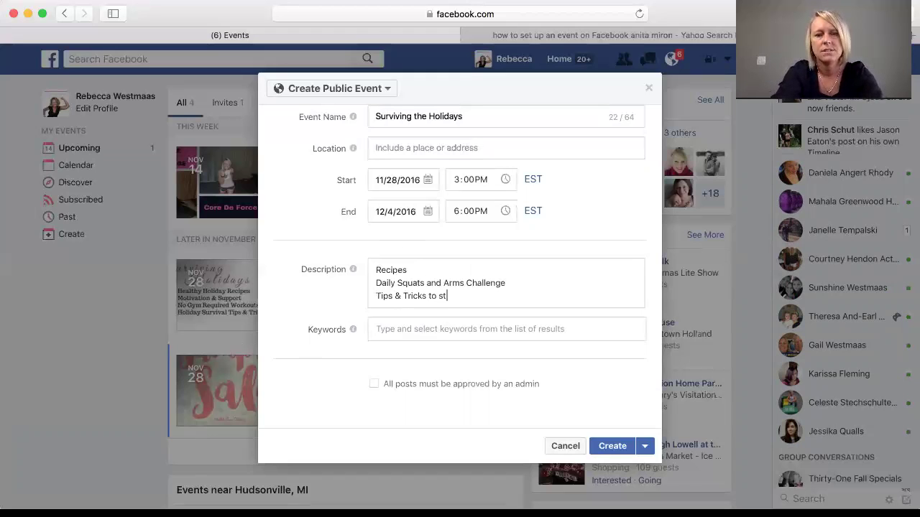
type("aying fit")
key("Return")
type("a")
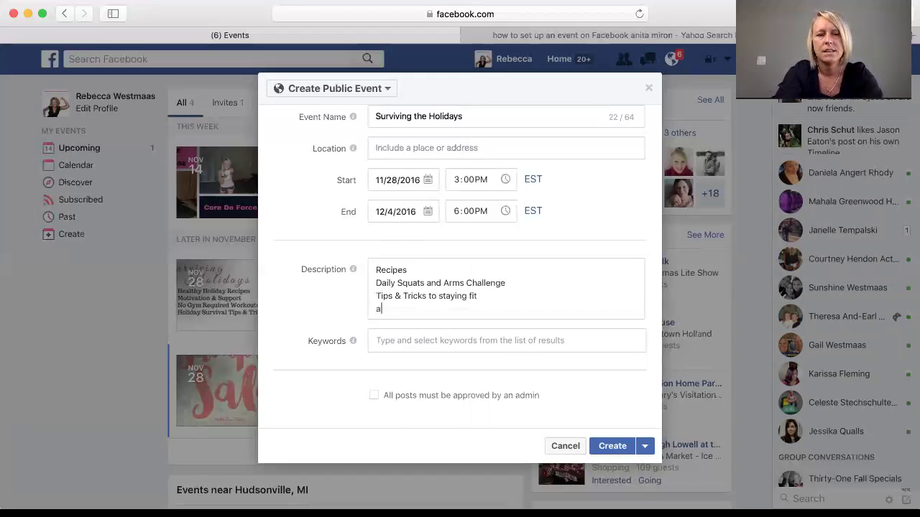
type("nd loads of ")
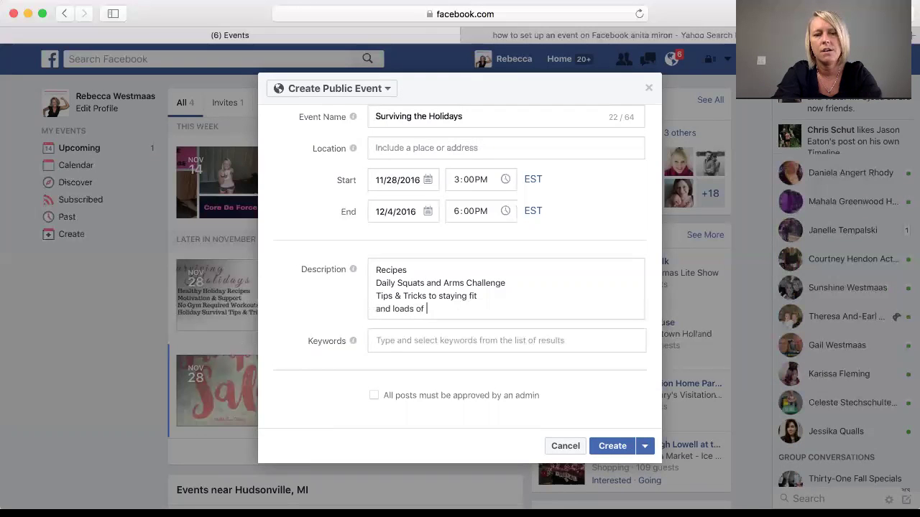
type("FREE Support")
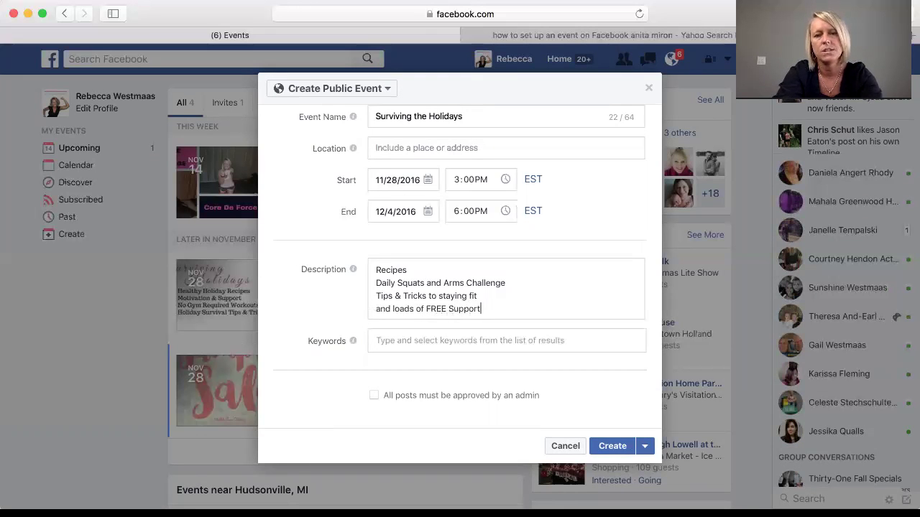
type(" and Accou")
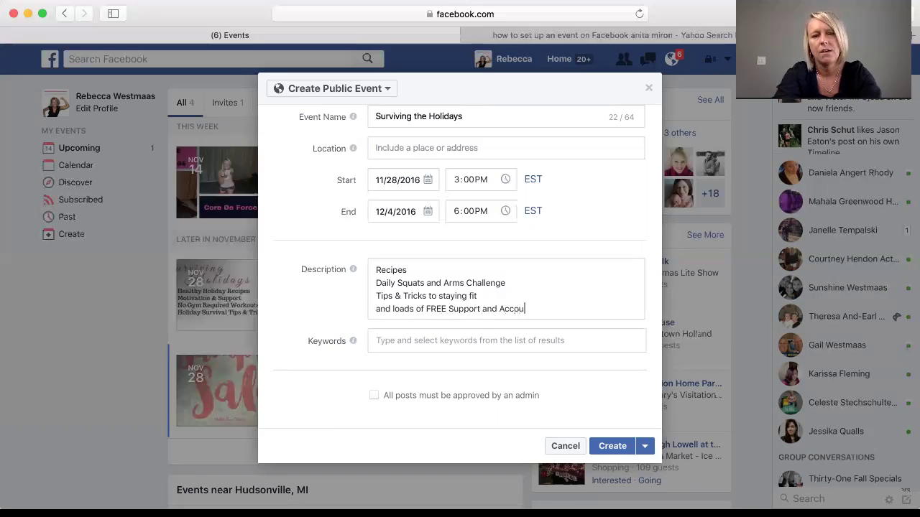
type("ntability")
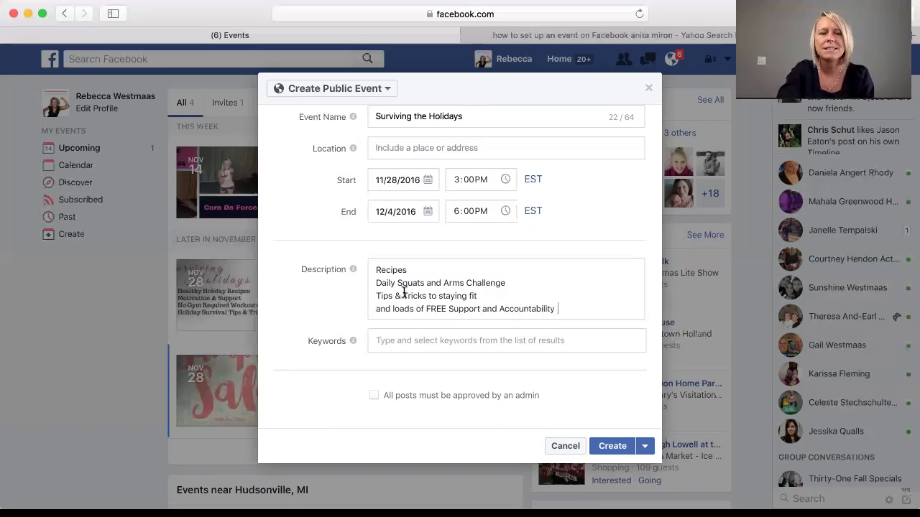
- Close the new public event form without creating the event
left_click_drag(375, 270, 575, 314)
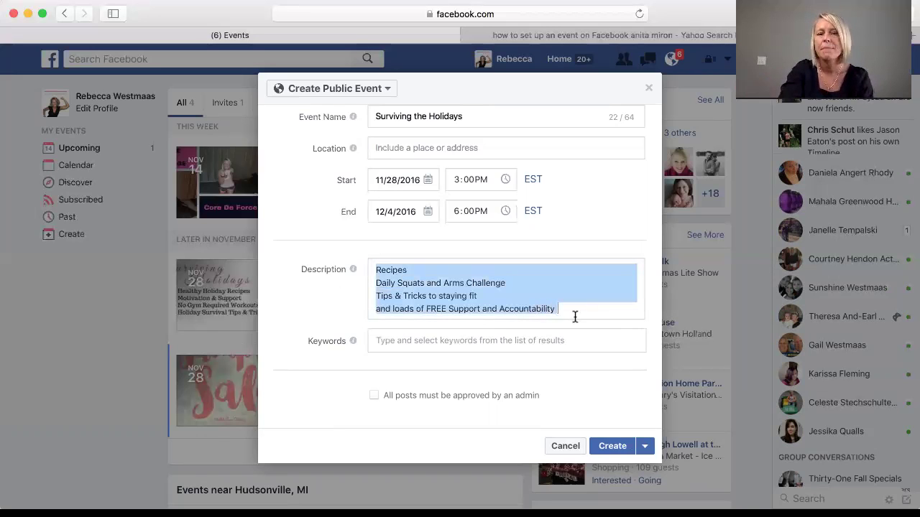
left_click(575, 314)
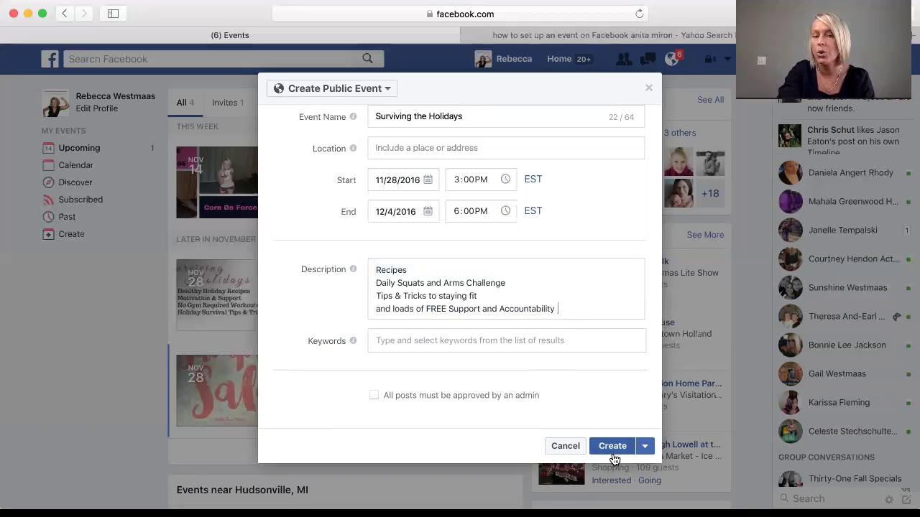
left_click(650, 91)
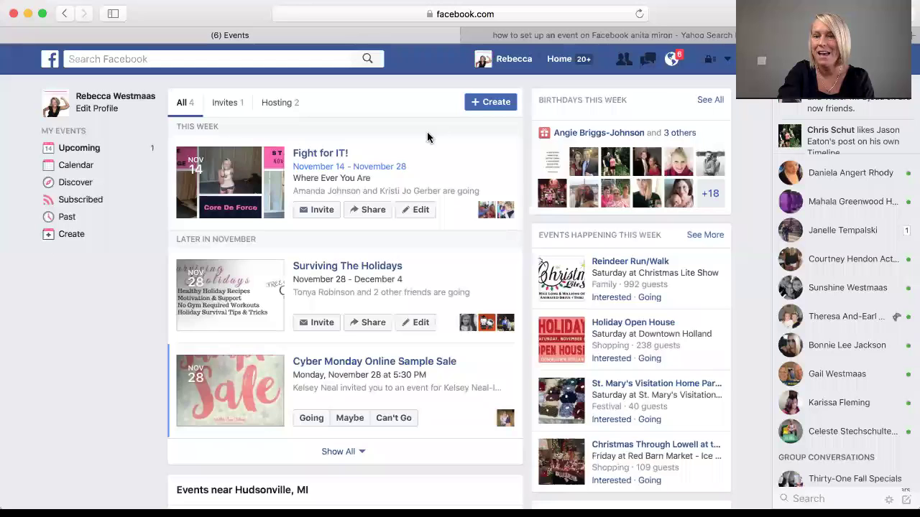
- Open the "Fight for IT!" event and look through its discussion posts, guest overview and friend invitation section
left_click(313, 154)
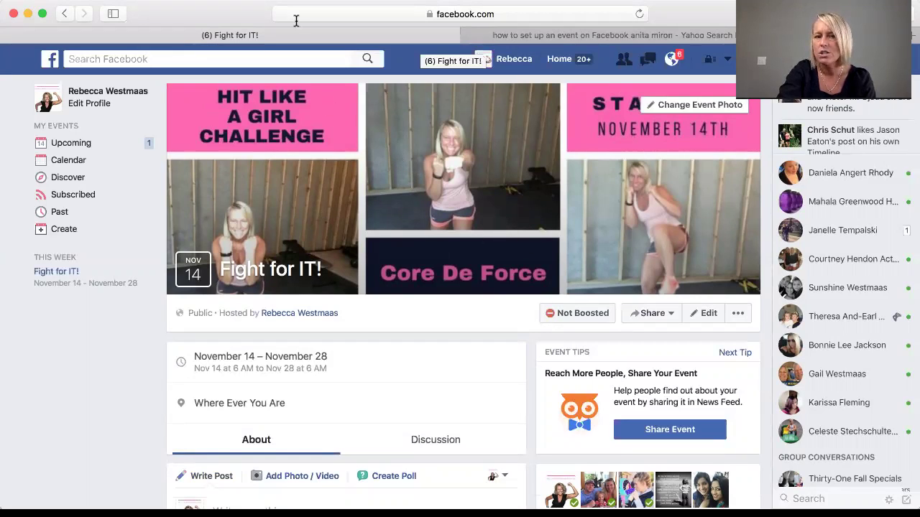
scroll(424, 216, "down", 5)
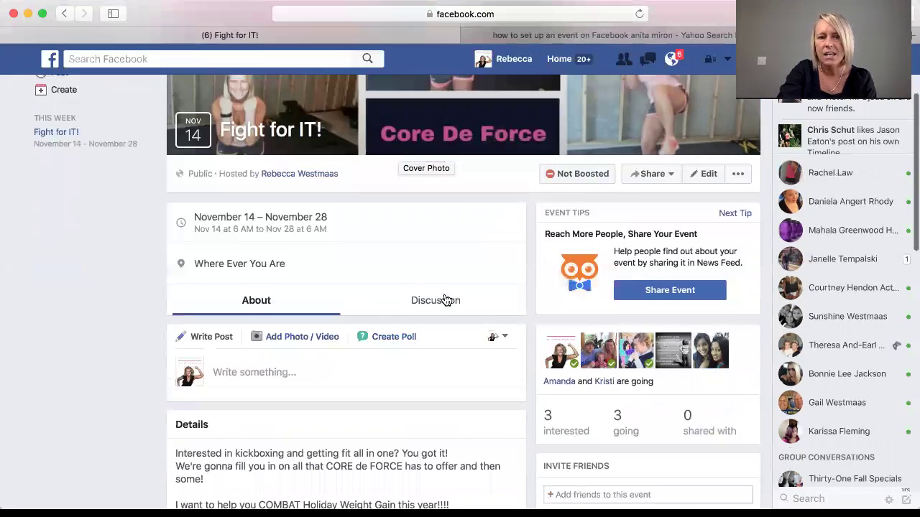
left_click(434, 274)
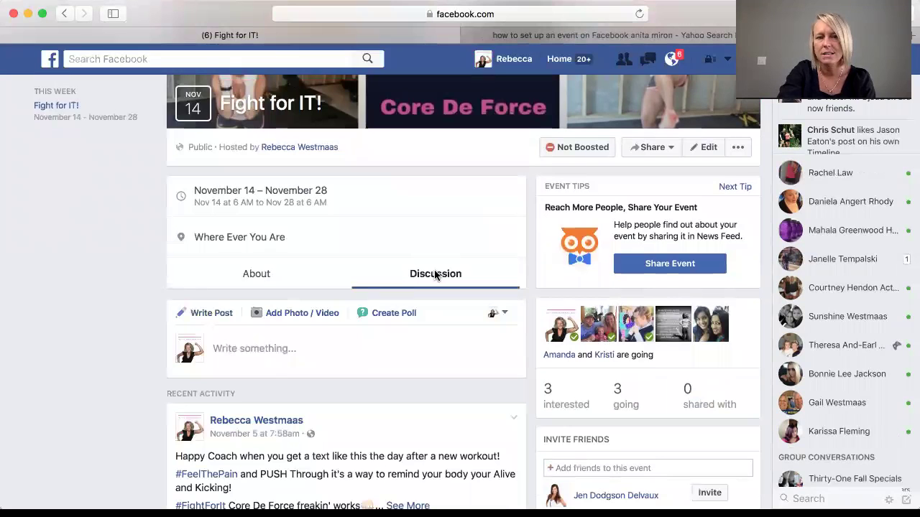
scroll(283, 229, "up", 1)
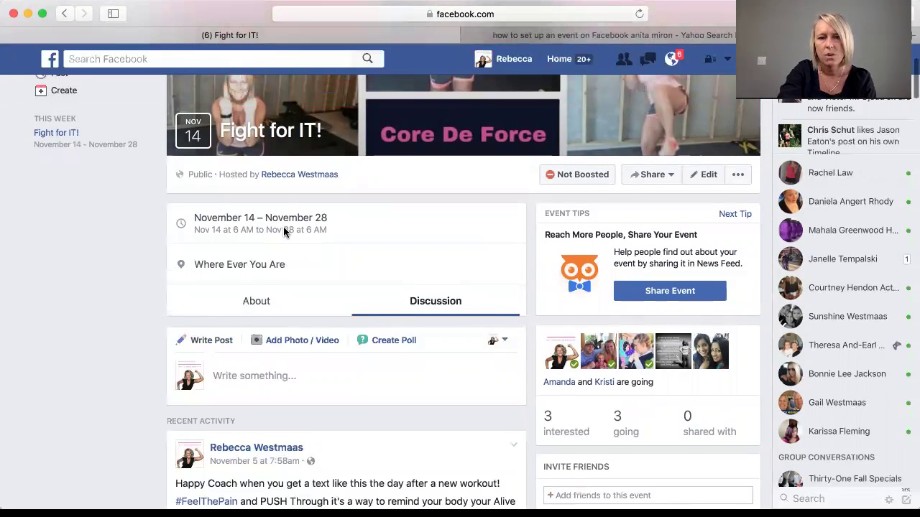
scroll(570, 271, "down", 5)
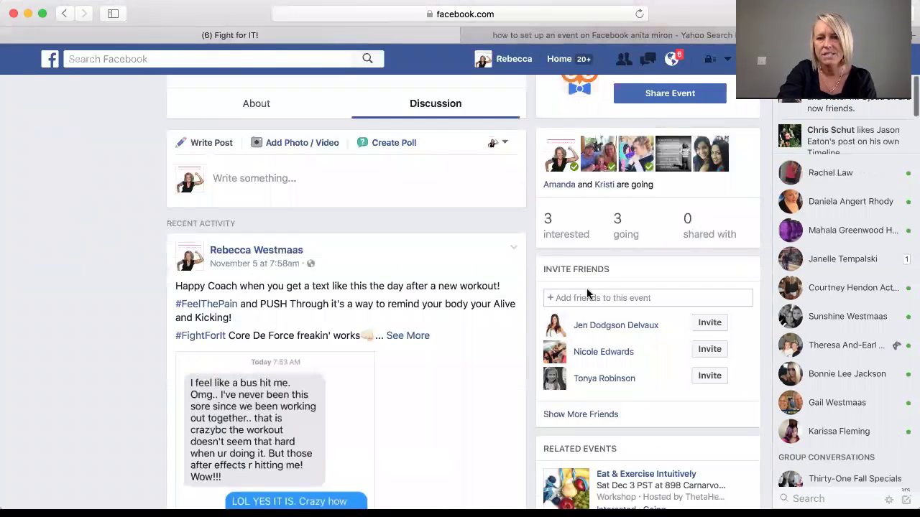
scroll(322, 313, "down", 1)
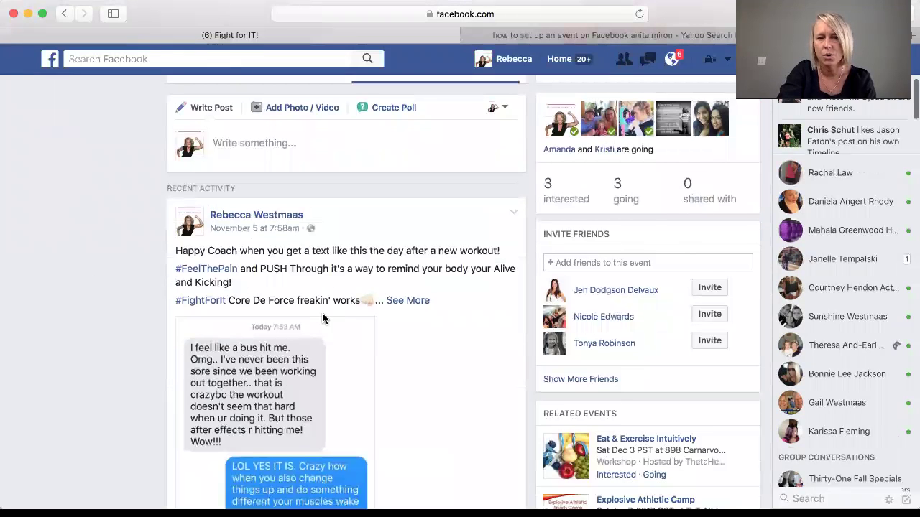
scroll(322, 318, "down", 6)
scroll(322, 319, "up", 12)
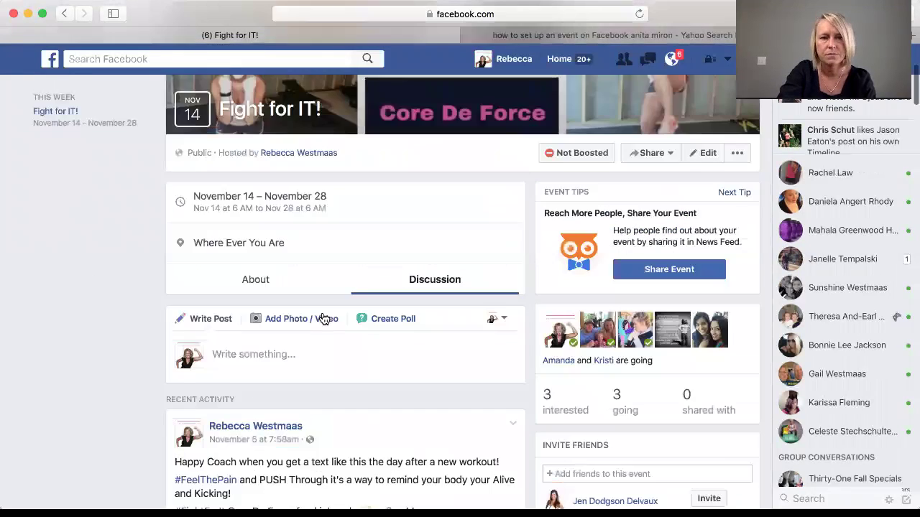
scroll(324, 318, "up", 5)
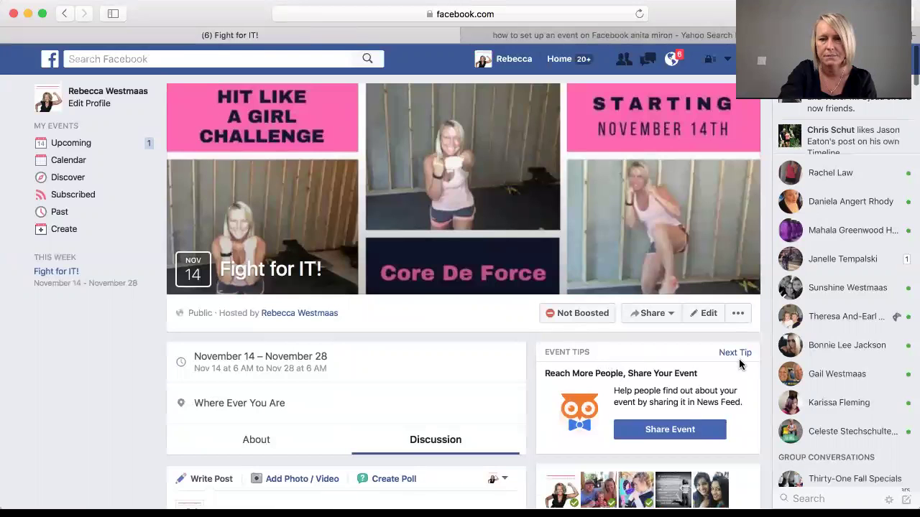
- Read through the "Fight for IT!" event's About details and description, and review the event page's header information
left_click(256, 440)
scroll(448, 458, "down", 5)
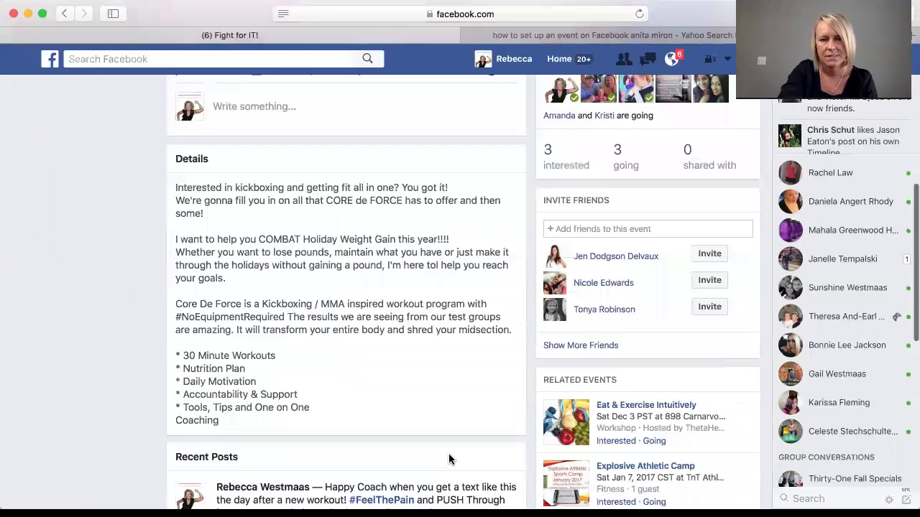
scroll(448, 460, "down", 1)
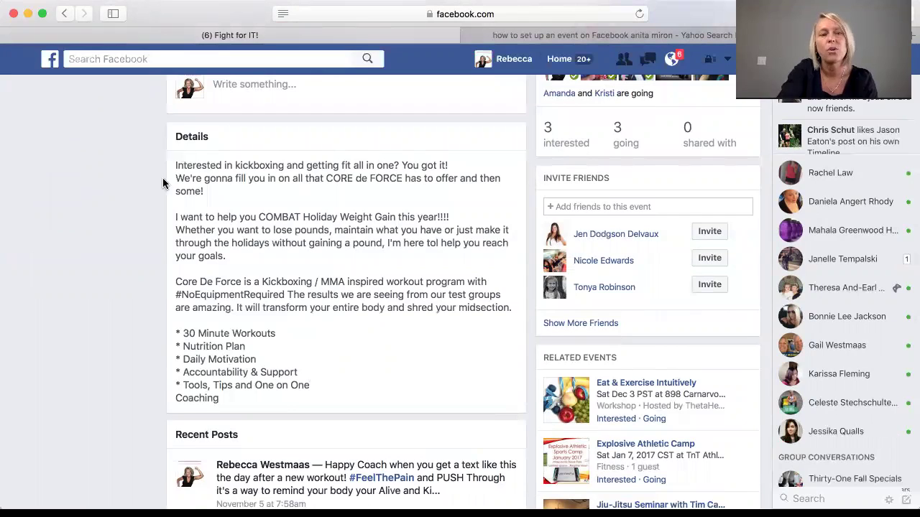
left_click(174, 135)
left_click(407, 396)
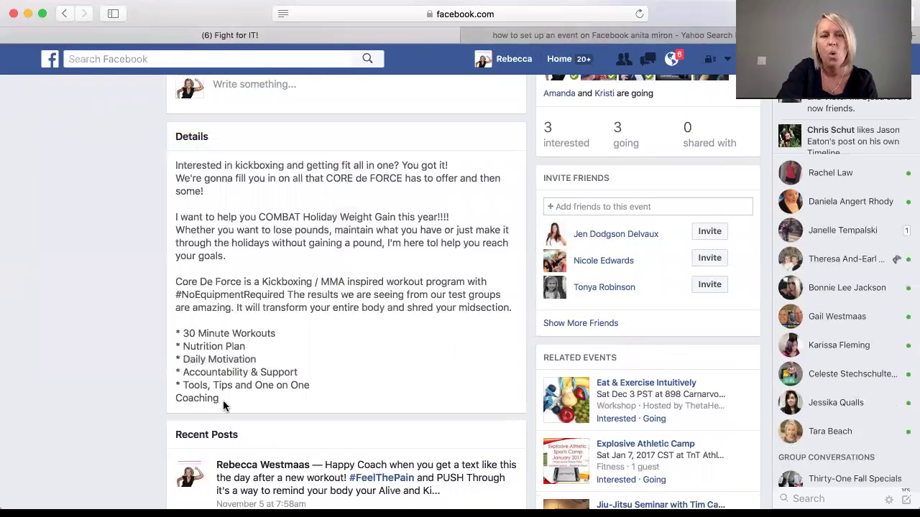
left_click_drag(223, 400, 167, 160)
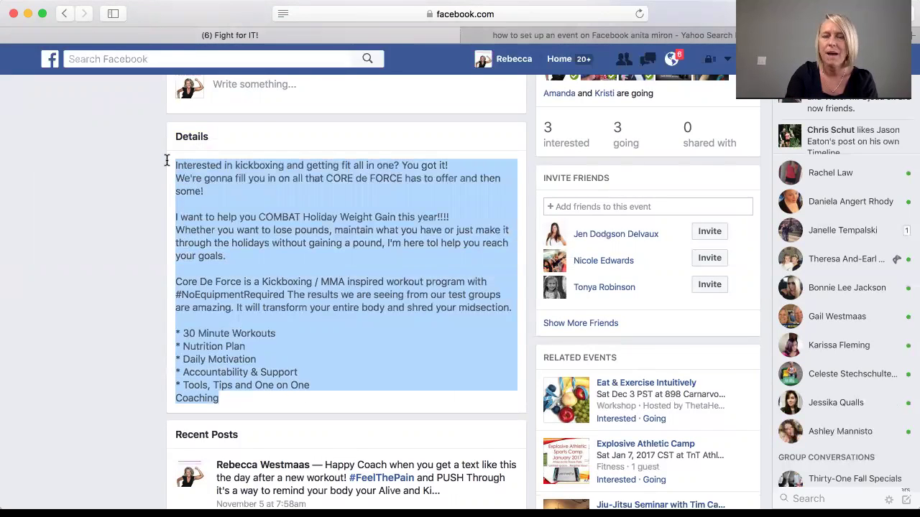
left_click(414, 232)
scroll(415, 236, "up", 10)
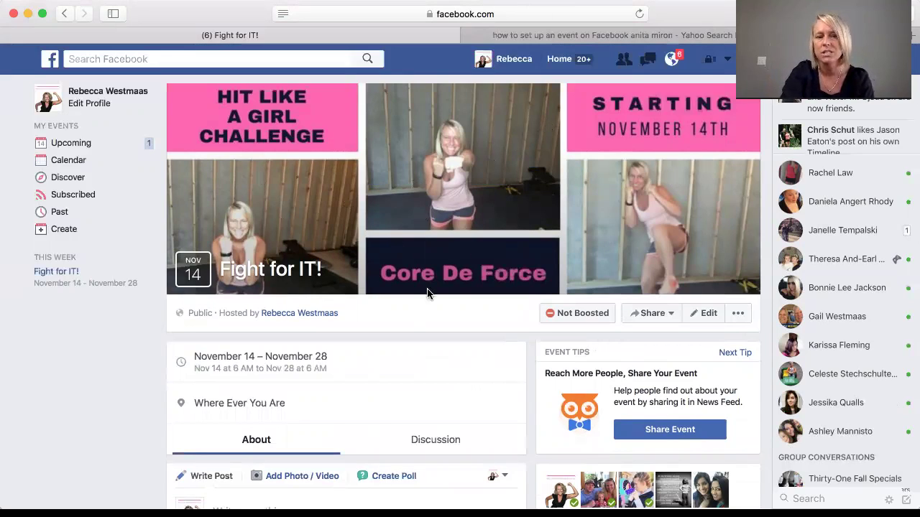
scroll(427, 291, "down", 5)
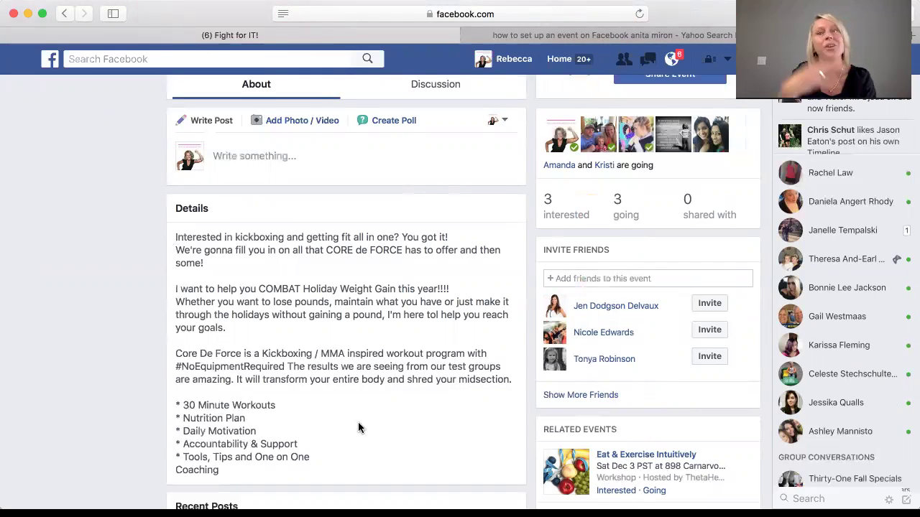
scroll(358, 424, "up", 5)
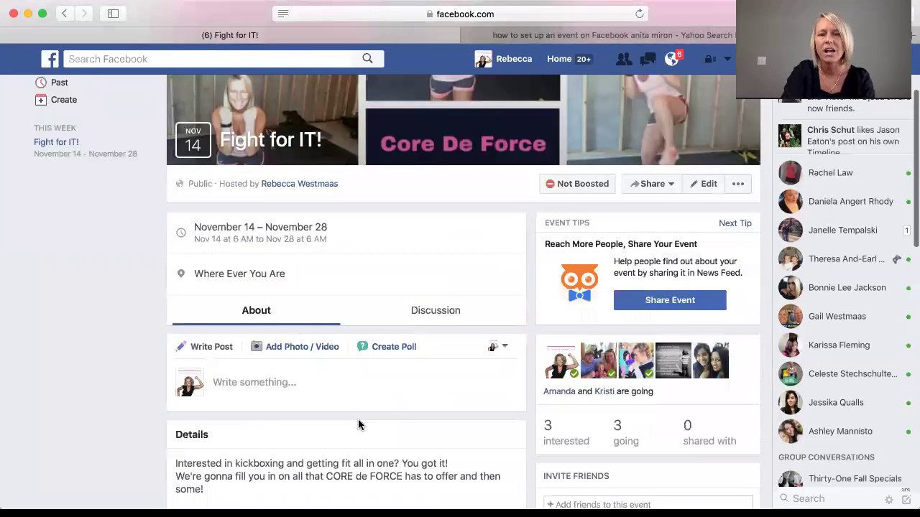
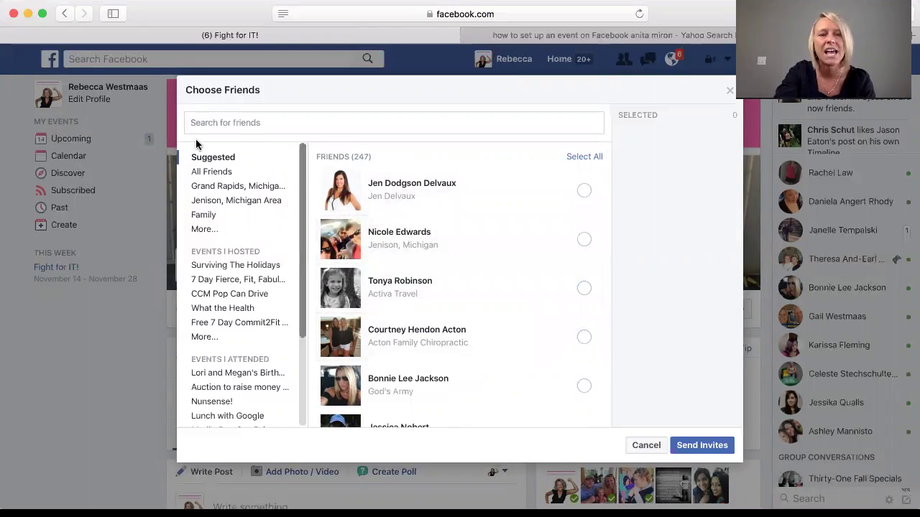
- Browse the event invitation's friend lists, comparing All Friends, Suggested and the Grand Rapids, Michigan group
left_click(203, 173)
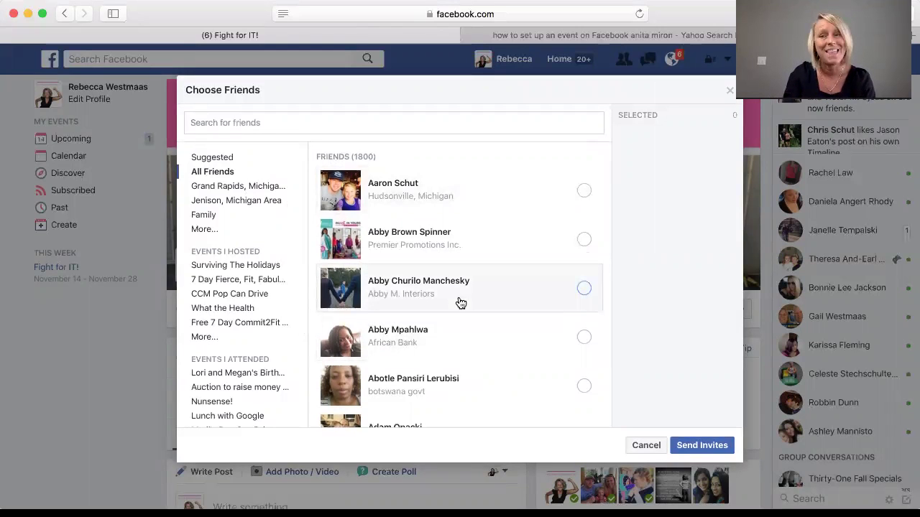
left_click(214, 157)
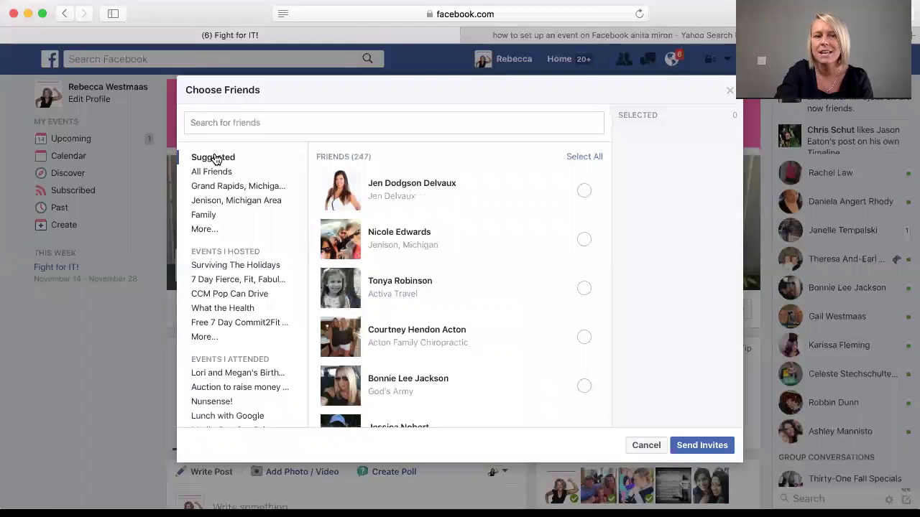
left_click(229, 188)
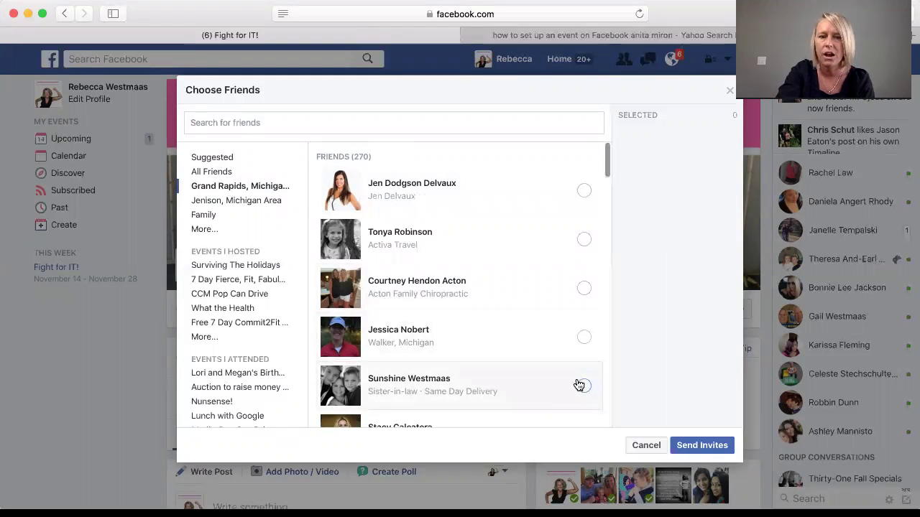
scroll(579, 384, "down", 2)
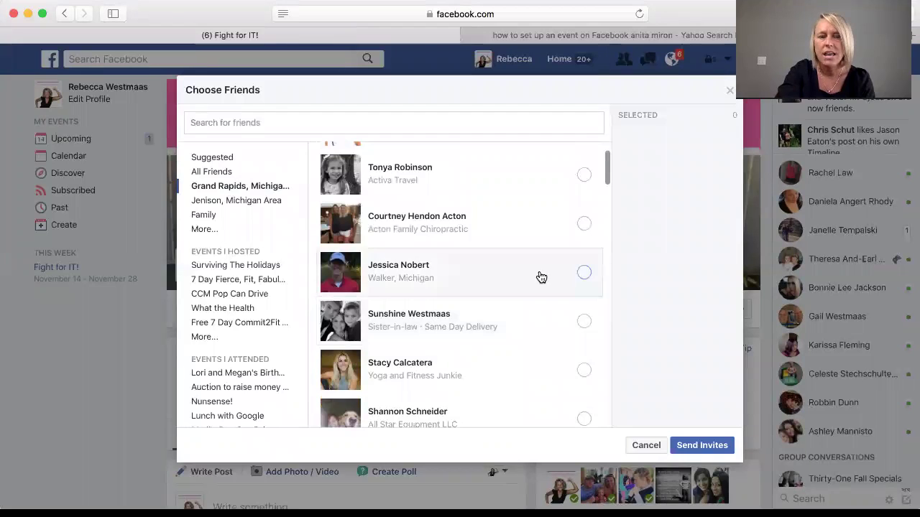
scroll(540, 278, "up", 2)
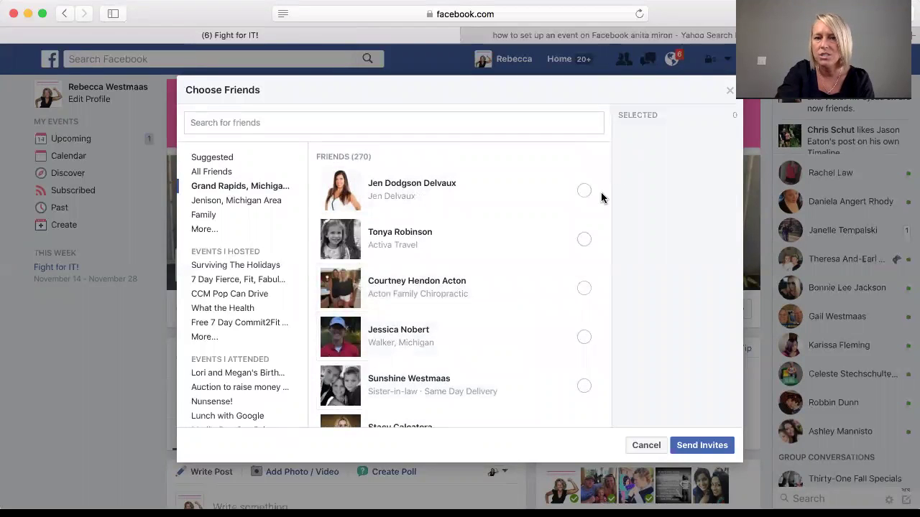
- Select four friends from the Grand Rapids list for the event invitation and close the friend chooser without sending invites
left_click(586, 240)
left_click(584, 289)
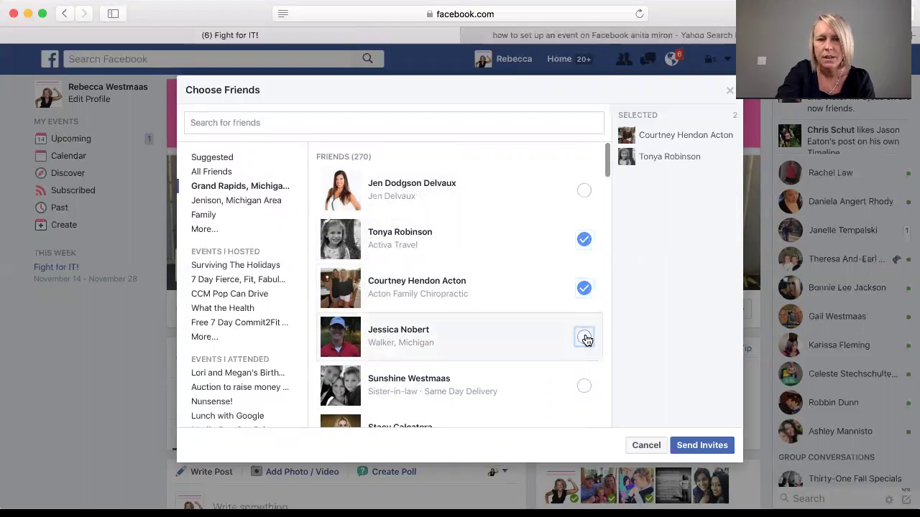
left_click(584, 337)
scroll(583, 338, "down", 2)
left_click(584, 316)
scroll(585, 397, "down", 6)
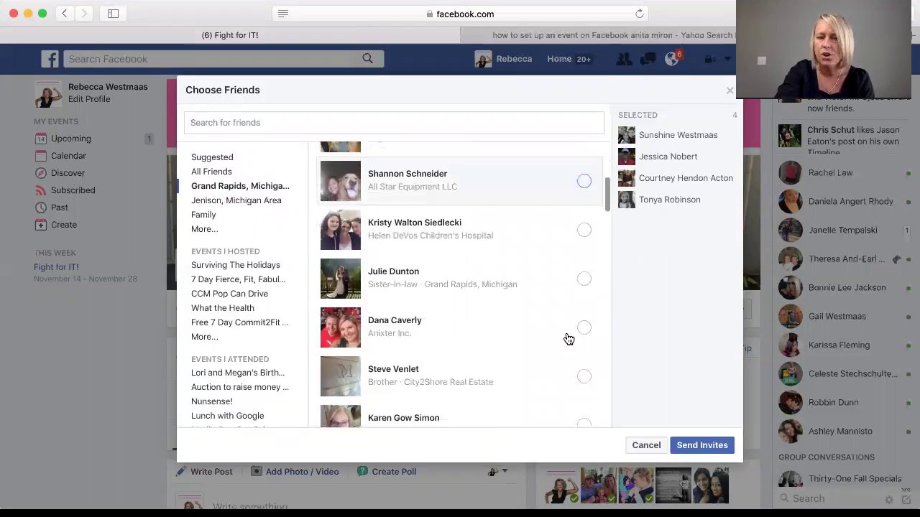
scroll(567, 338, "down", 1)
left_click(684, 447)
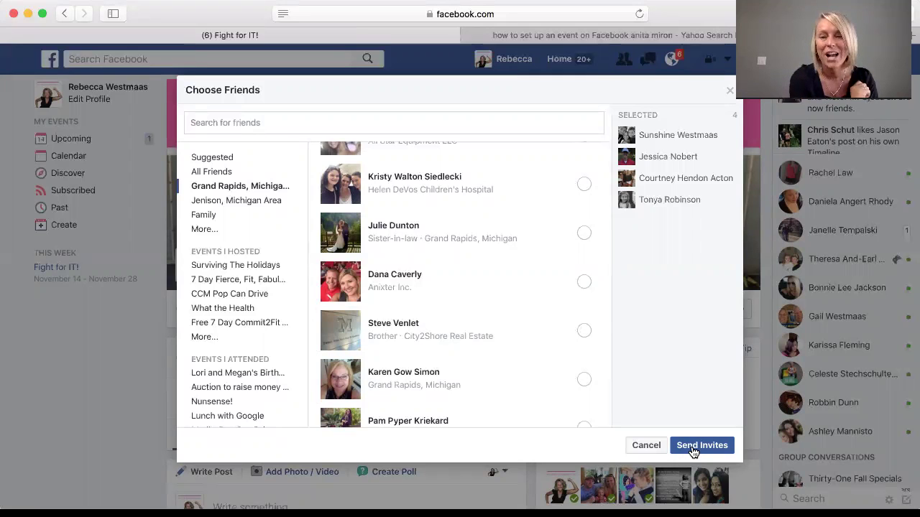
left_click(729, 90)
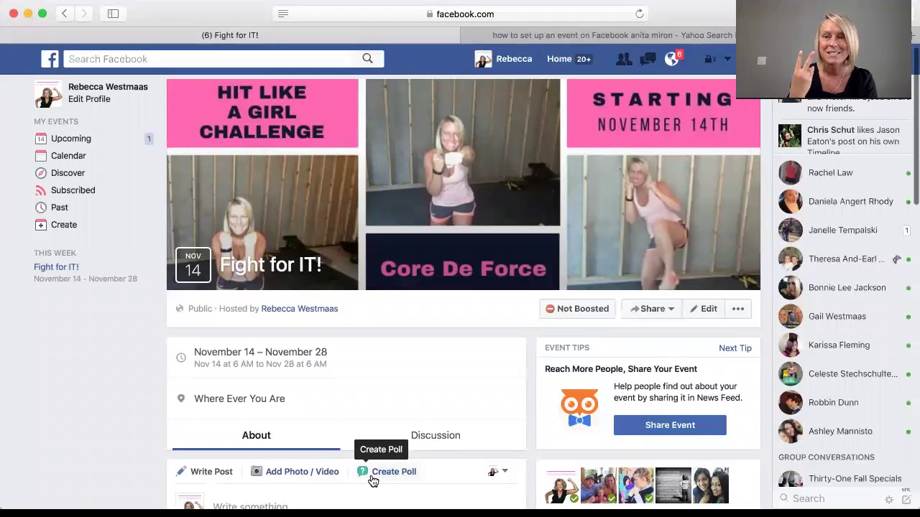
- Share the "Fight for IT!" event in News Feed as a public post on the own timeline with the text "Test"
left_click(650, 315)
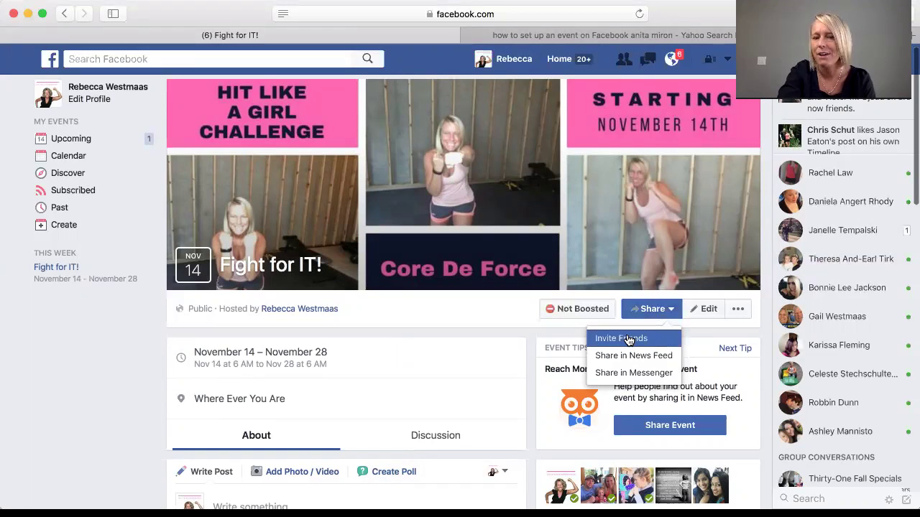
left_click(557, 394)
left_click(651, 311)
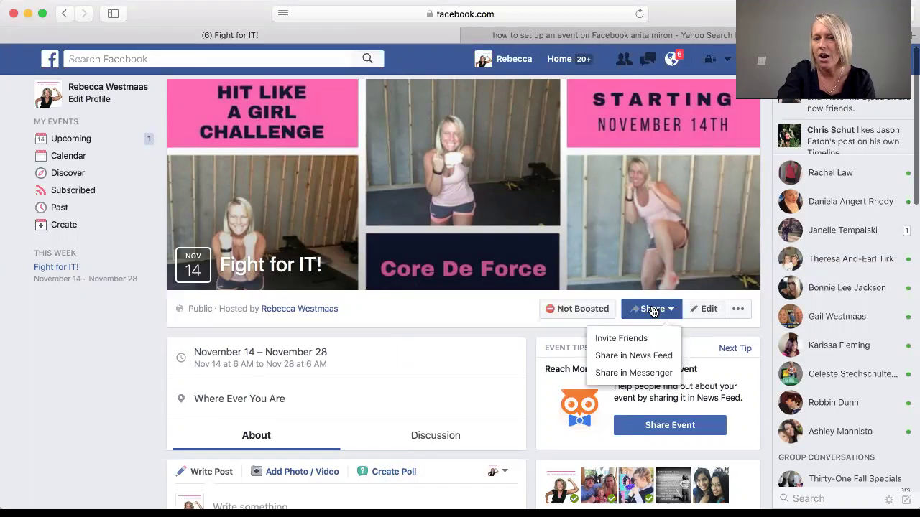
left_click(641, 357)
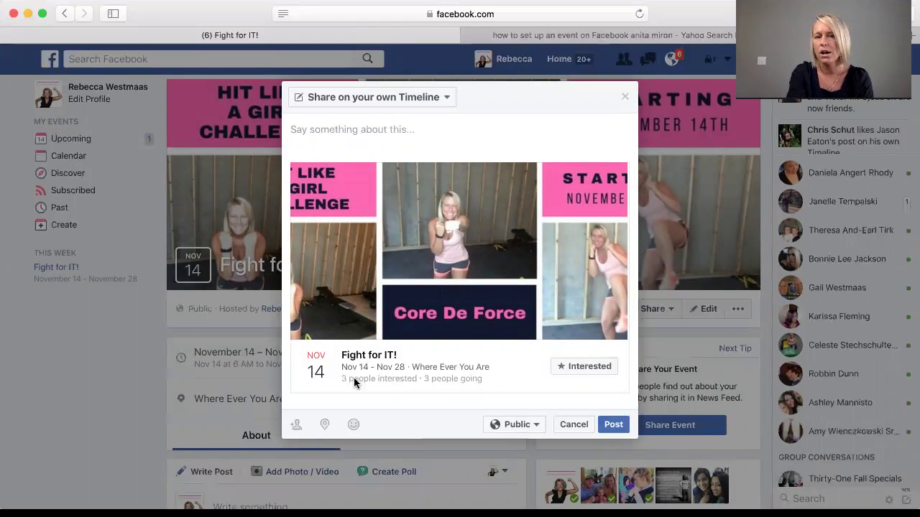
left_click(309, 136)
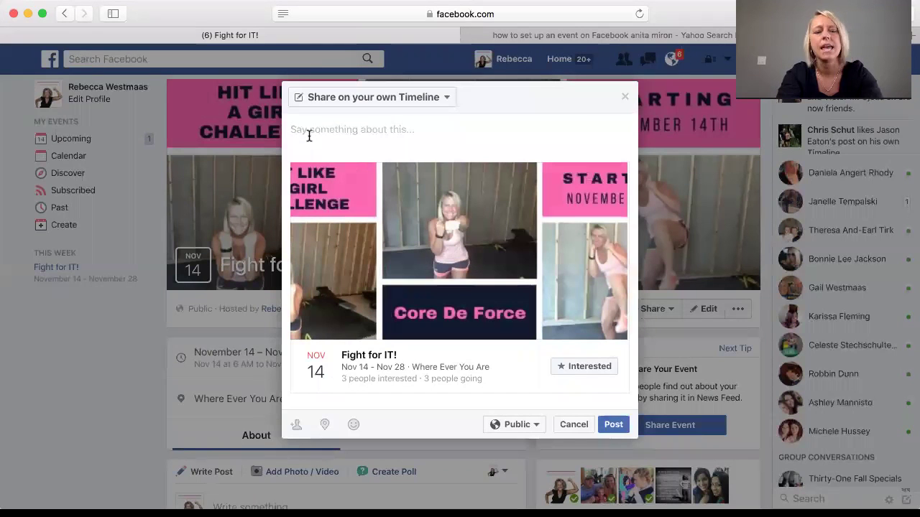
type("Test")
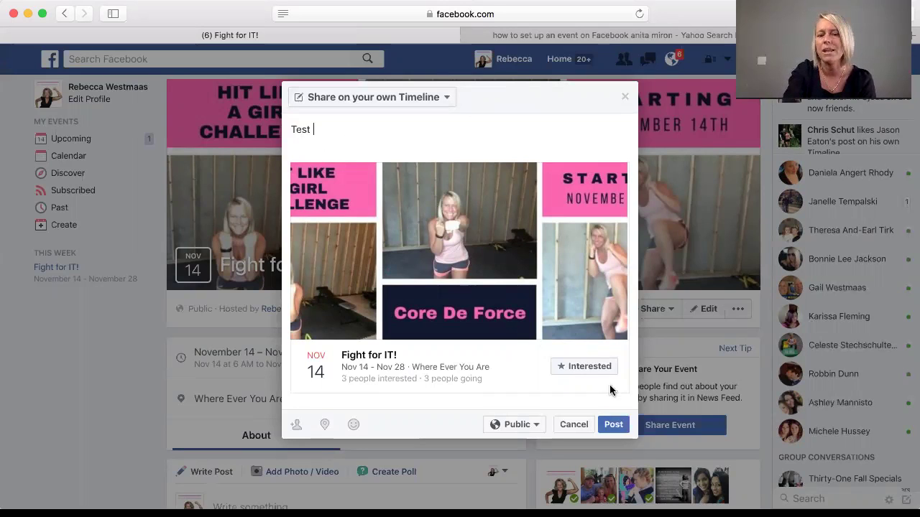
left_click(613, 428)
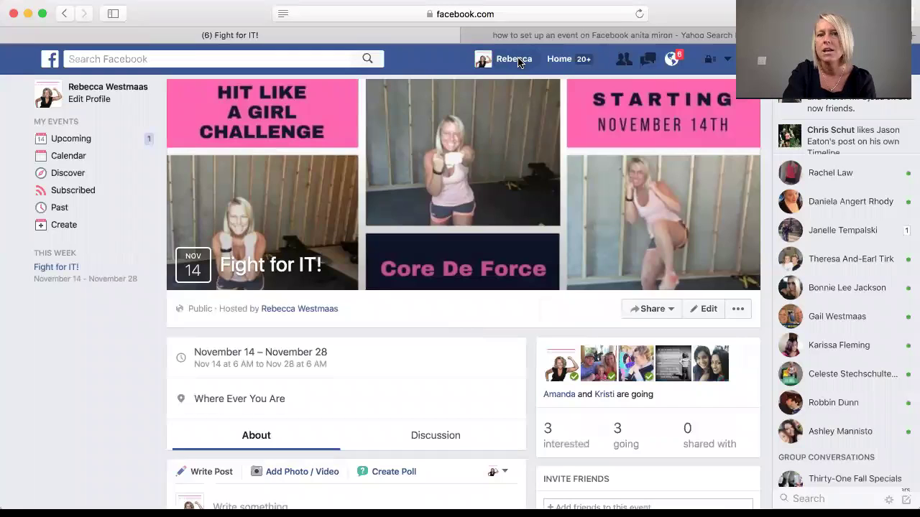
- Delete the shared "Fight for IT!" post with the text "Test" from the profile timeline
left_click(513, 59)
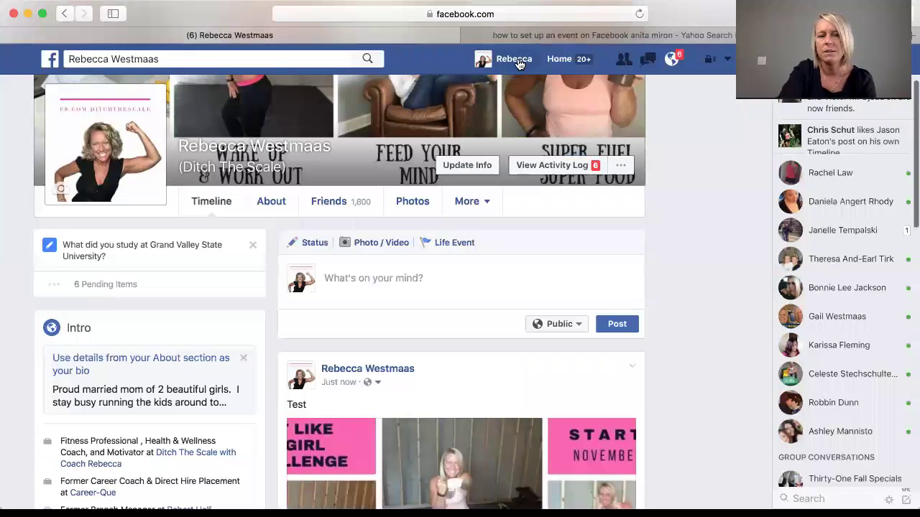
scroll(466, 356, "down", 5)
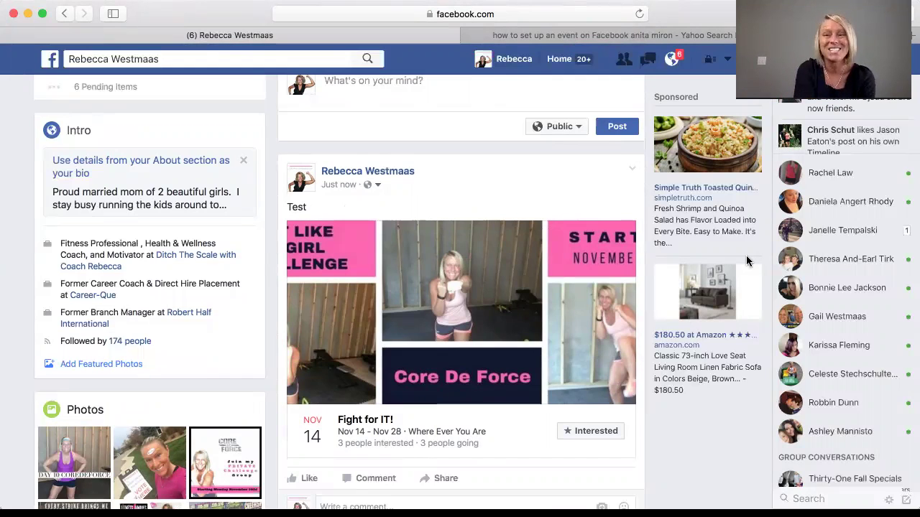
left_click(631, 169)
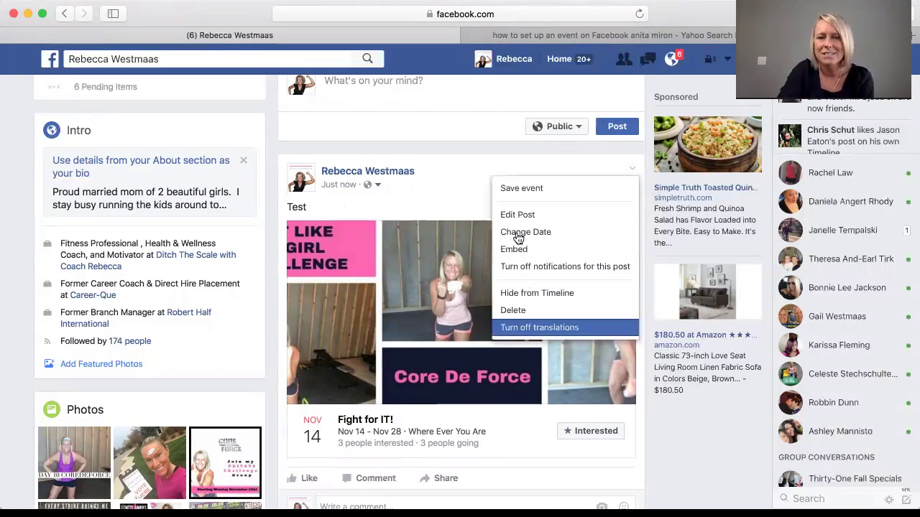
left_click(515, 310)
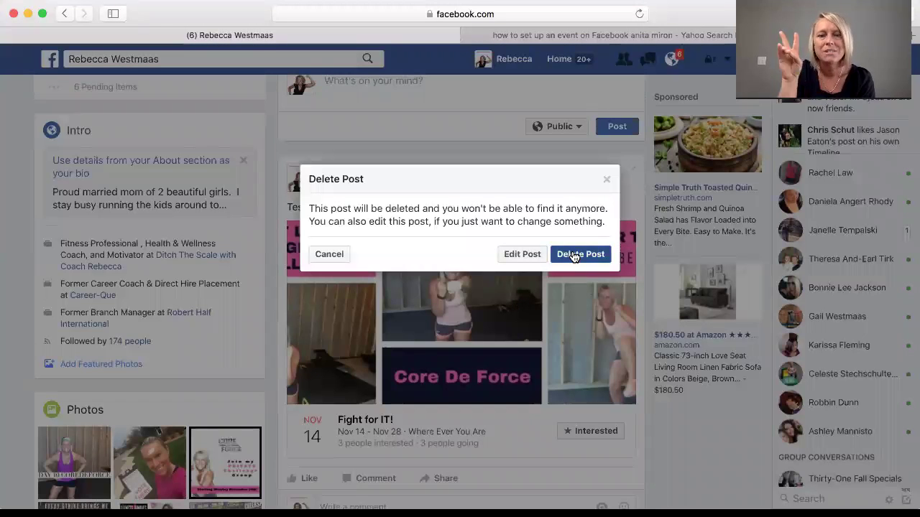
left_click(574, 255)
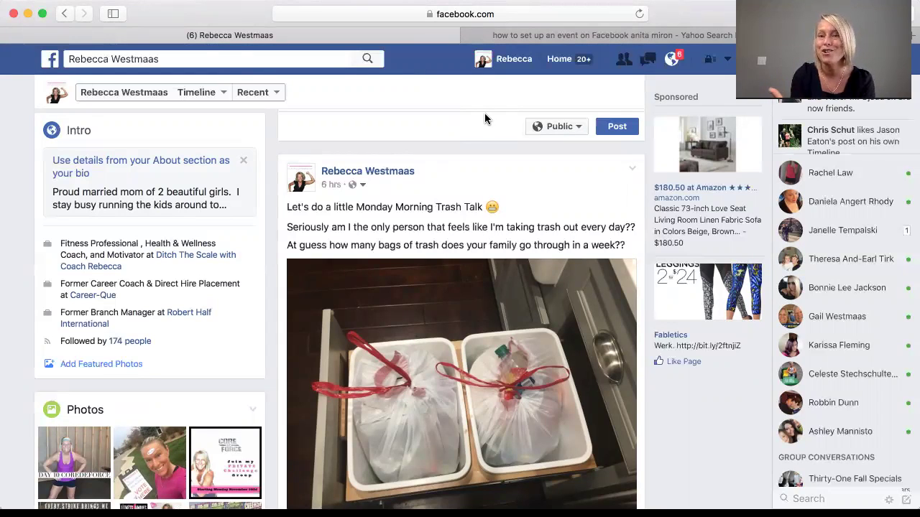
- Return to the events overview and reopen the "Fight for IT!" event page
left_click(564, 60)
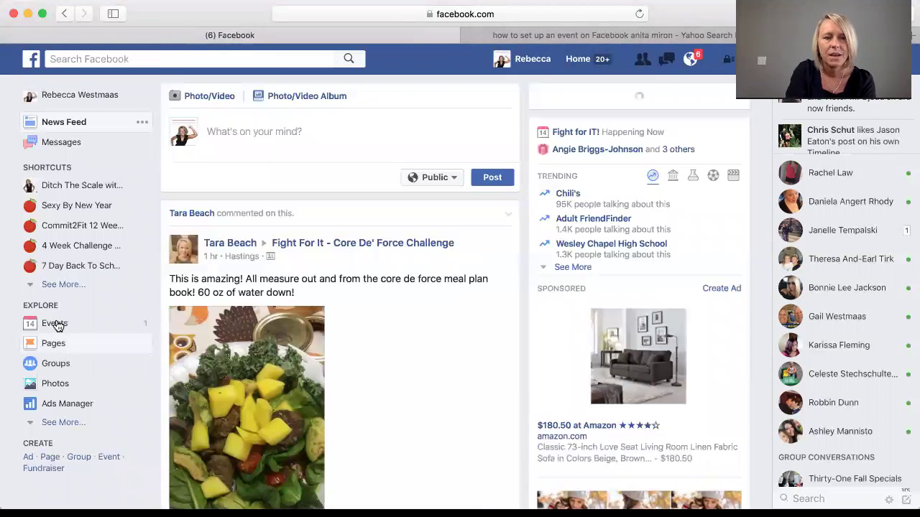
left_click(55, 324)
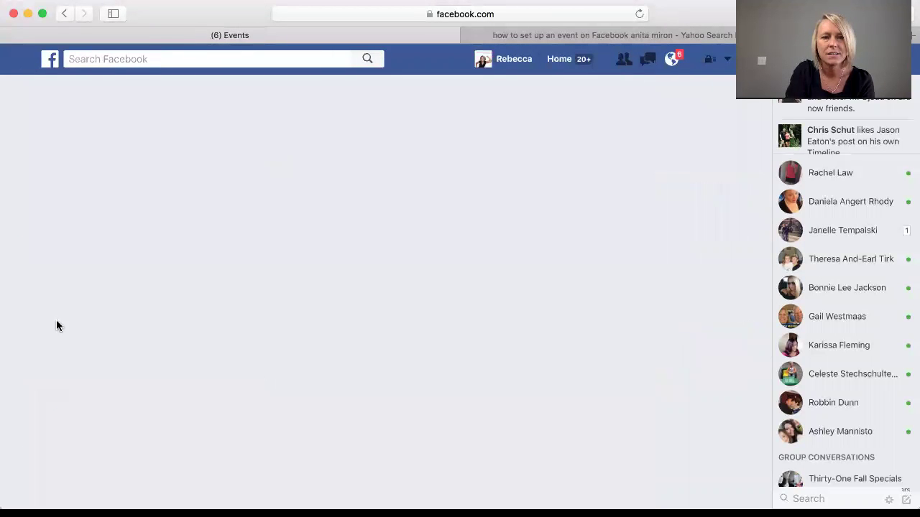
left_click(332, 153)
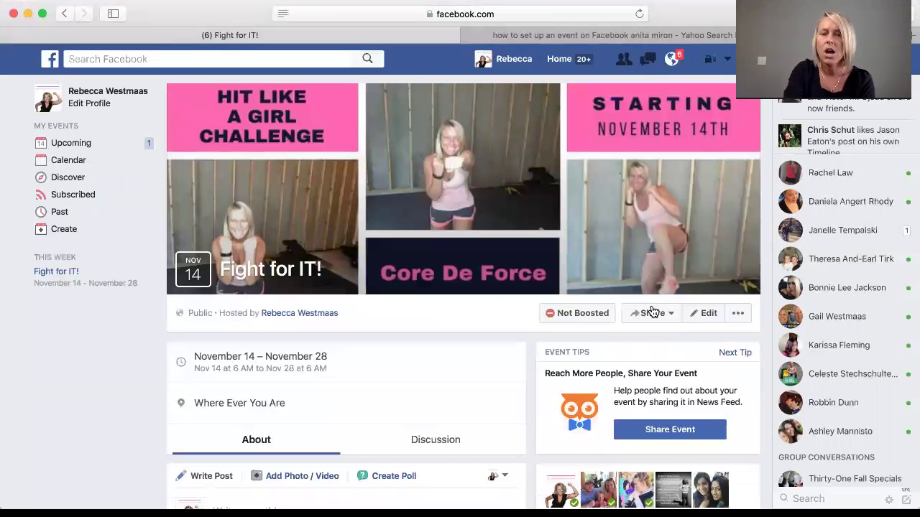
- Start sharing the "Fight for IT!" event in Messenger and add one friend as the recipient
left_click(651, 312)
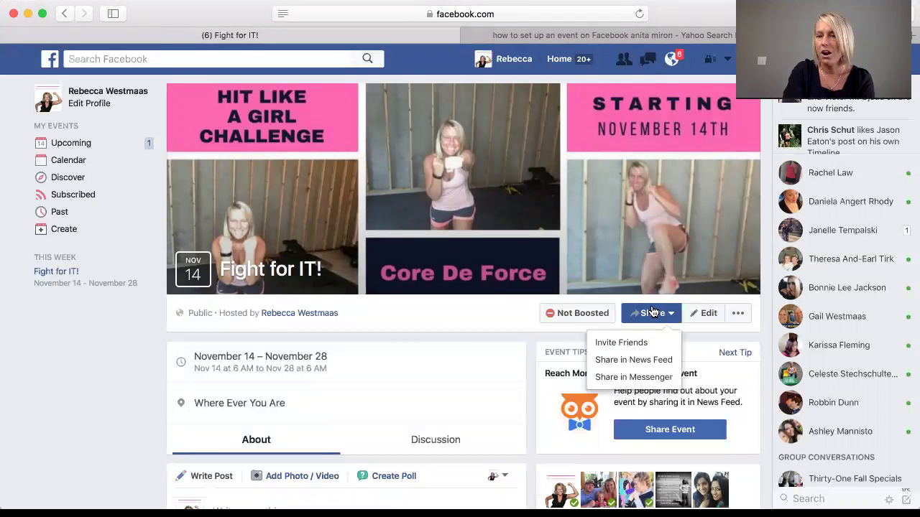
left_click(625, 380)
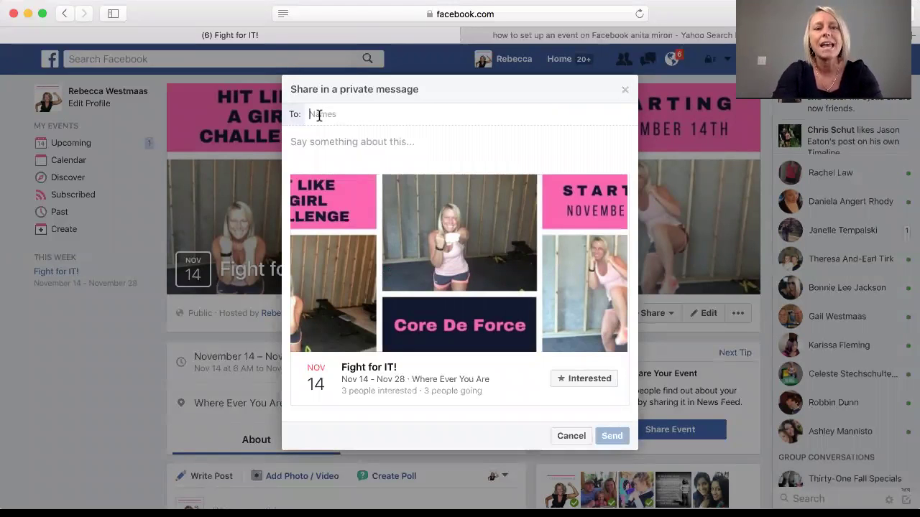
type("Er")
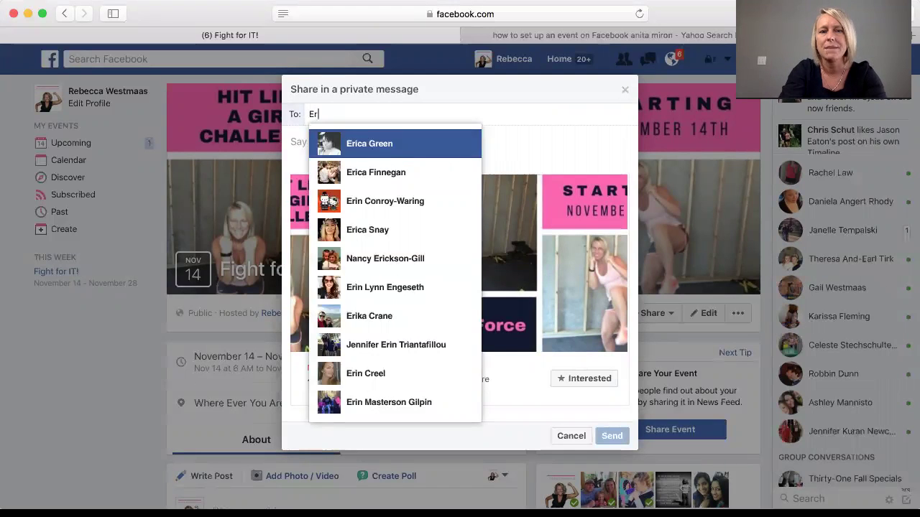
key("Return")
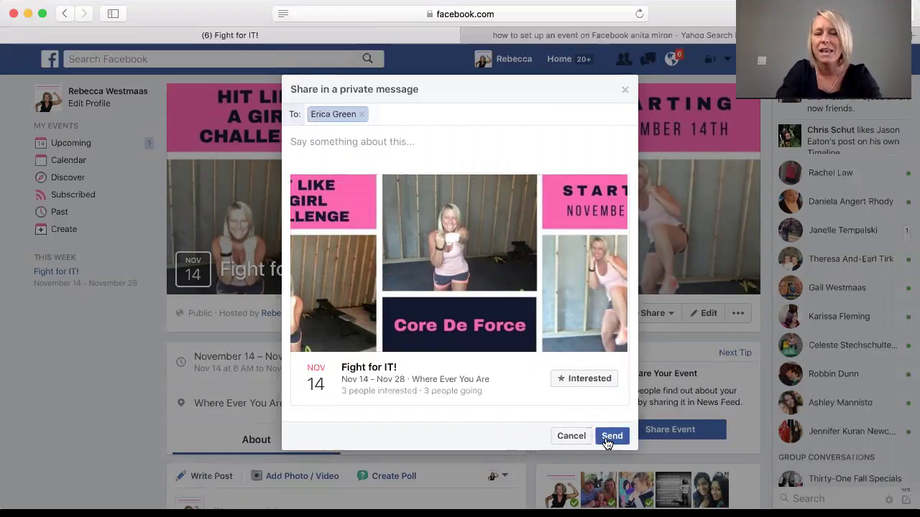
- Begin the private message with "Hey Girl was just thinking of you I'm hosting a FREE 7 Day Clean Eating"
left_click(330, 142)
type("Hey Gi")
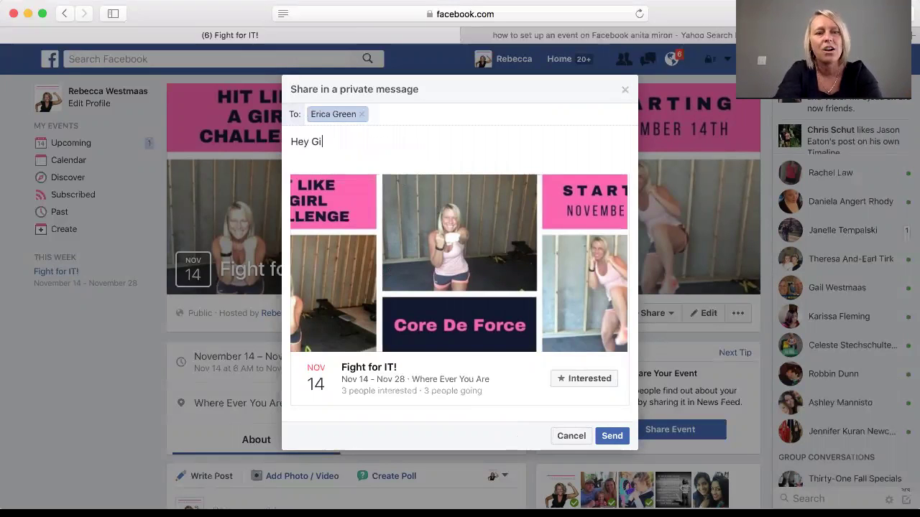
type("rl wa")
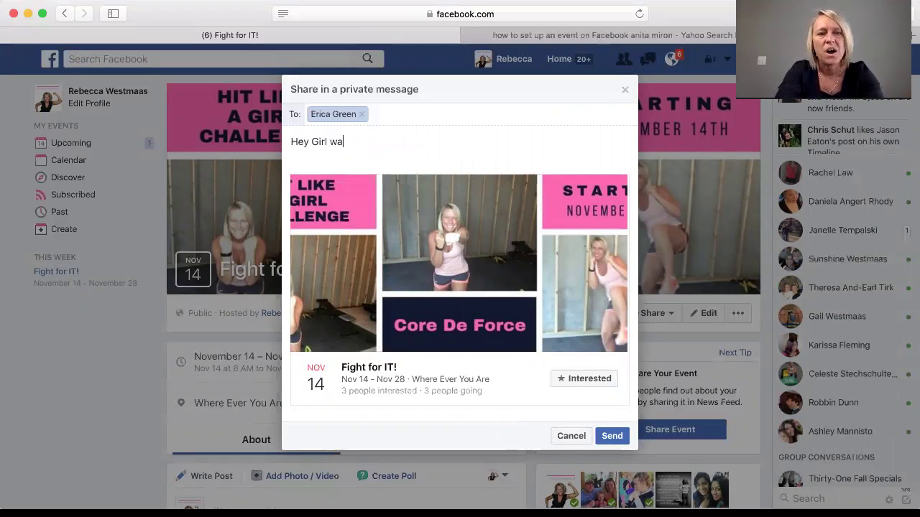
type("s just thinking o")
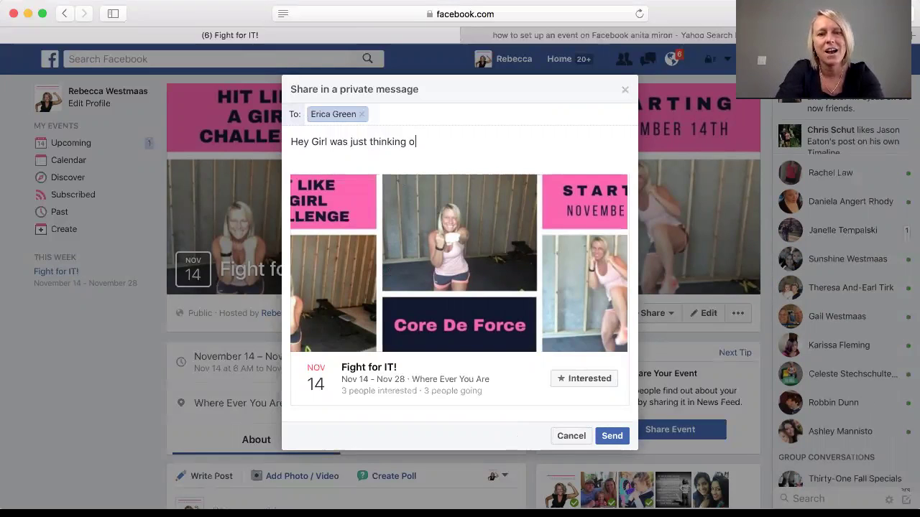
type("f you I'm hosti")
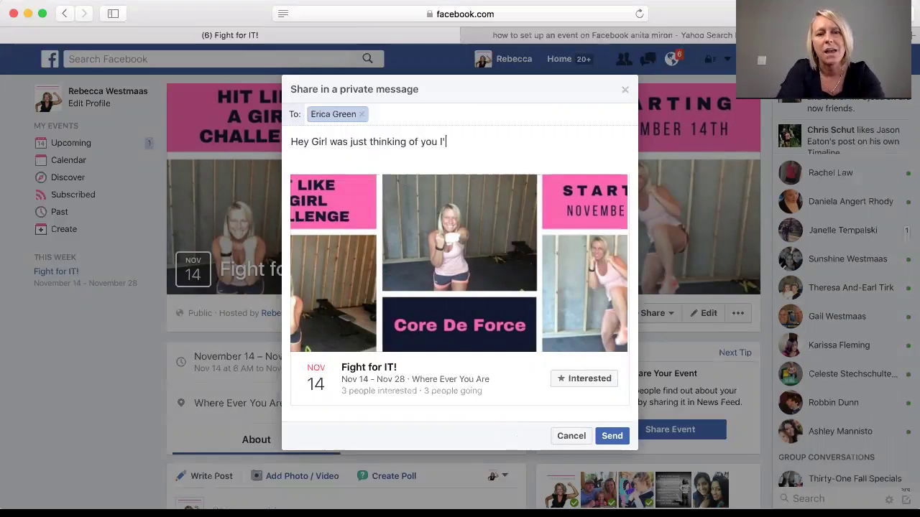
type("ng a ")
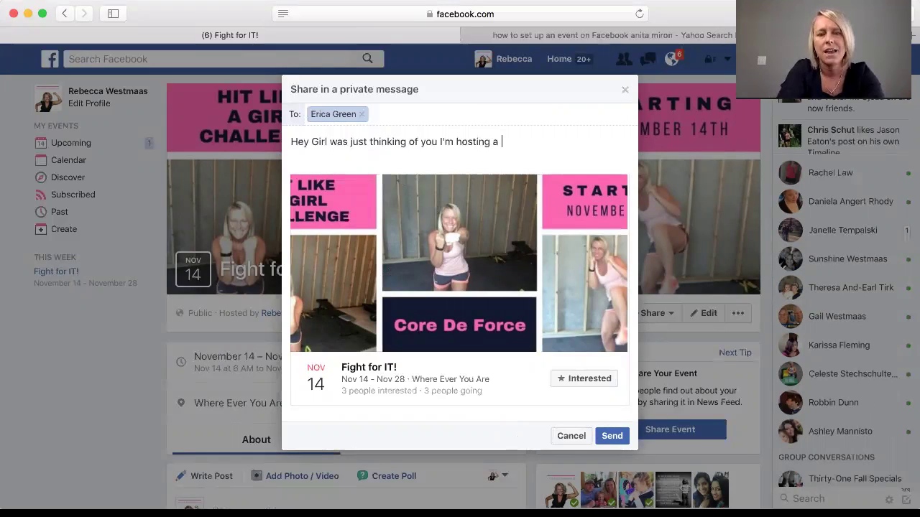
type("FREE 7 Da")
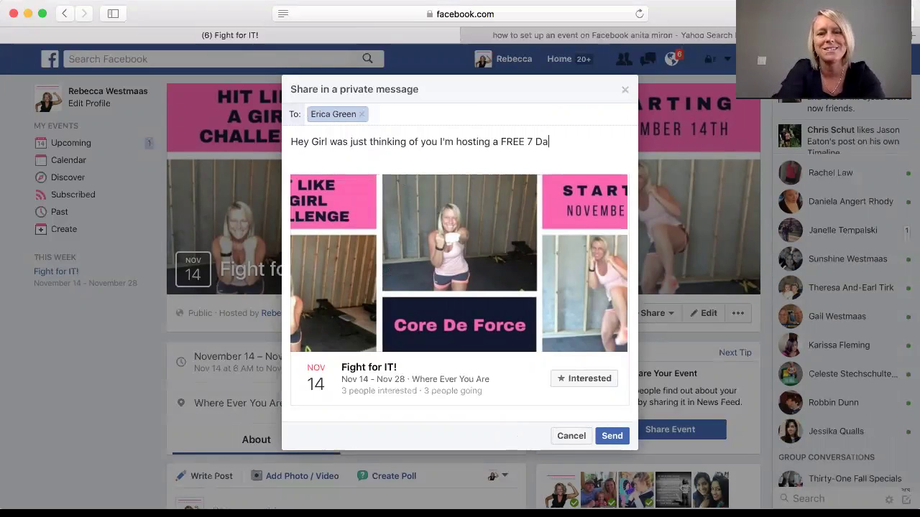
type("y Clean Eating")
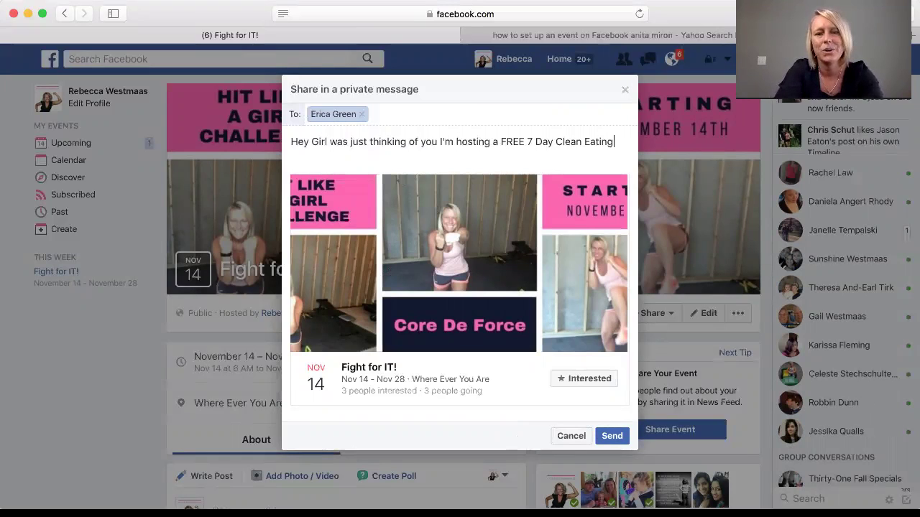
- Continue the message with "Group to help me survive the holidays without over eating and gaining the dreaded holiday 10."
type(" Group to help me survive the ho")
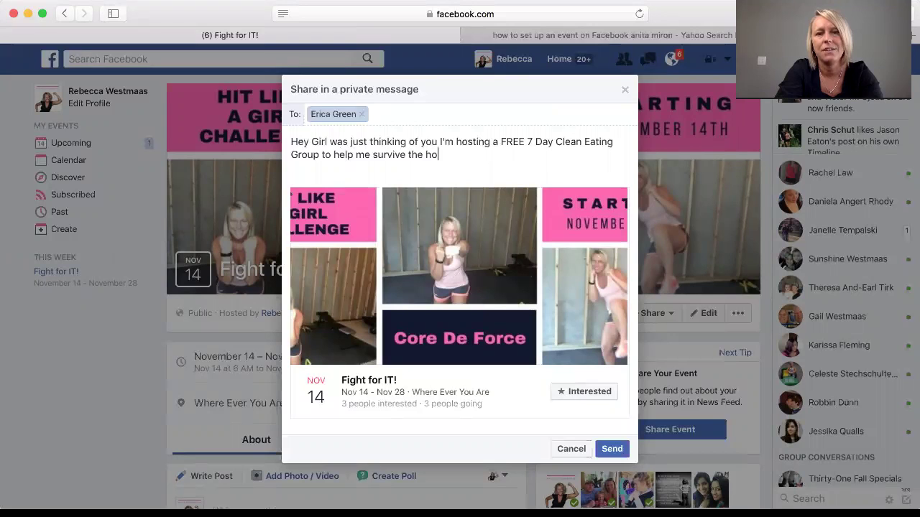
type("lidays without over eating and gaining the")
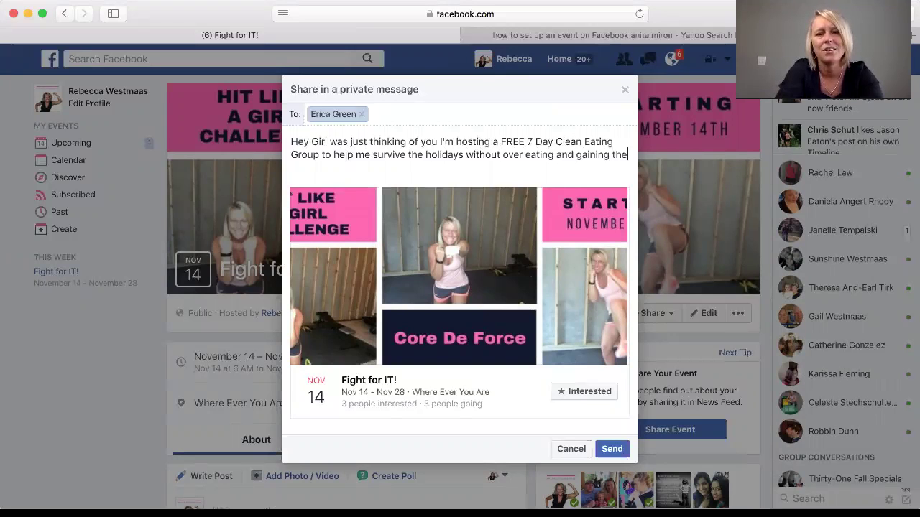
type(" dreaded ho")
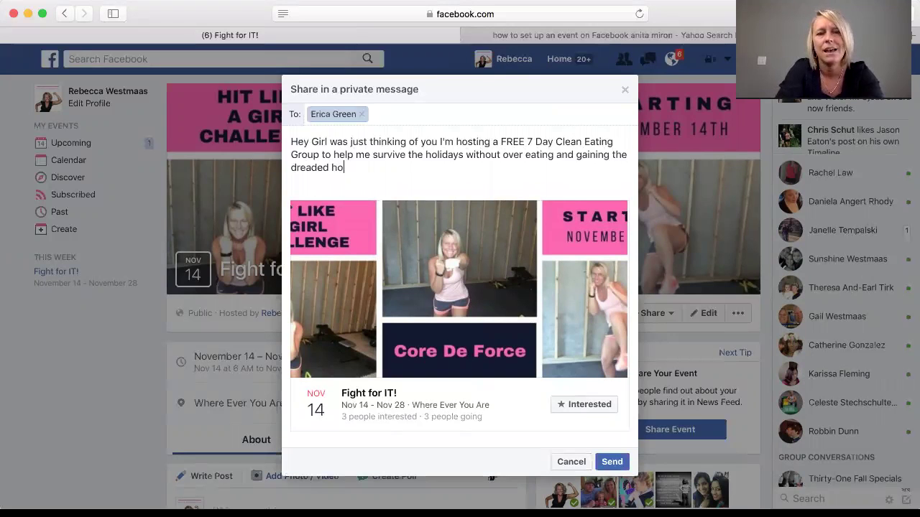
type("liday 10. Th")
key("BackSpace")
key("BackSpace")
- Add the sentence "I'd love to have you join me if your looking for some help to stay on track this holiday season."
type("I'd love to have you join me if your looking for some th")
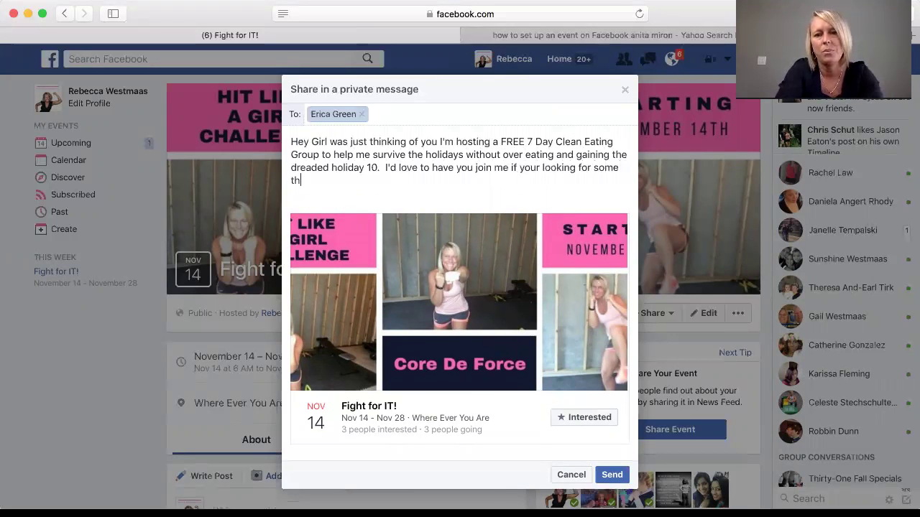
key("BackSpace")
key("BackSpace")
type("help to stay on ")
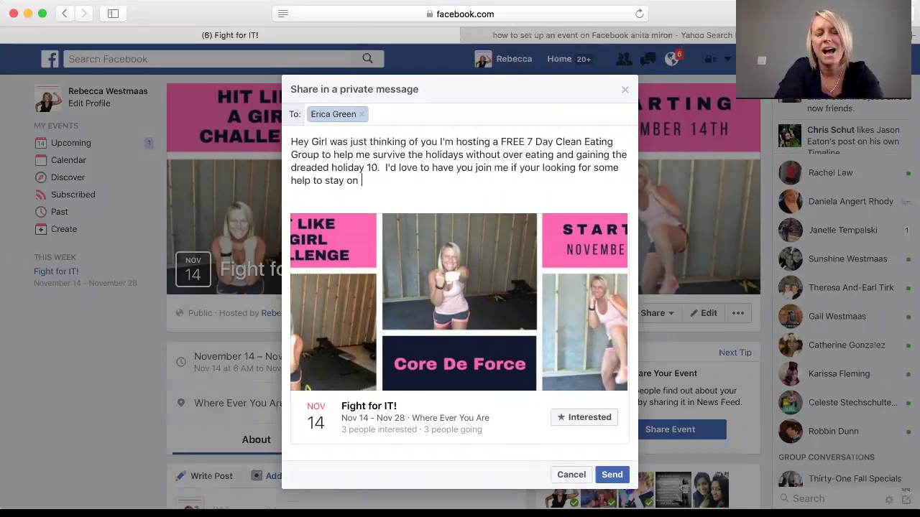
type("track this holiday season.")
- Add a separate closing paragraph to the message reading "Let me know we start Monday Nov 28th"
key("Return")
key("Return")
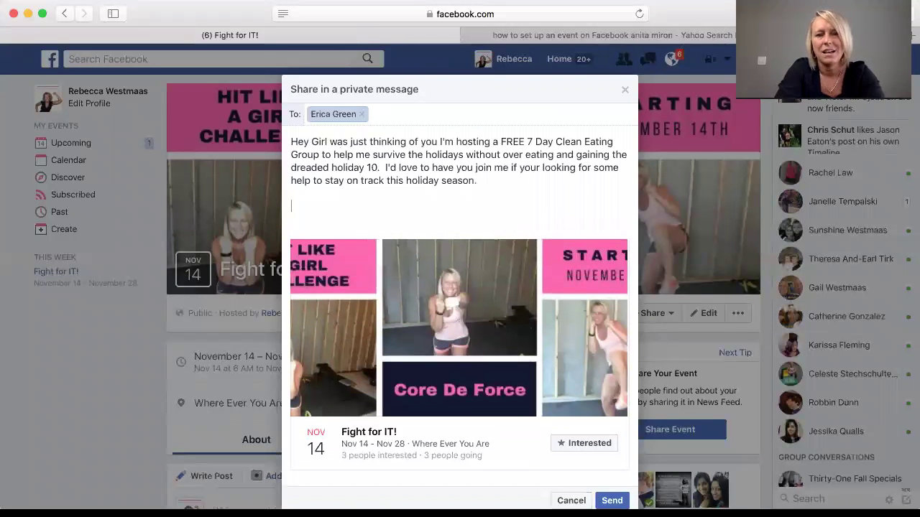
type("H")
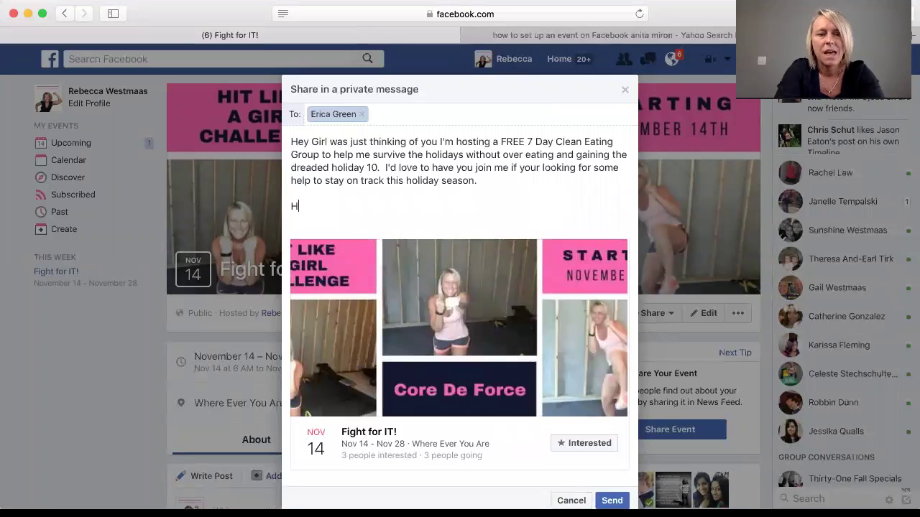
key("BackSpace")
type("Let me know we ara")
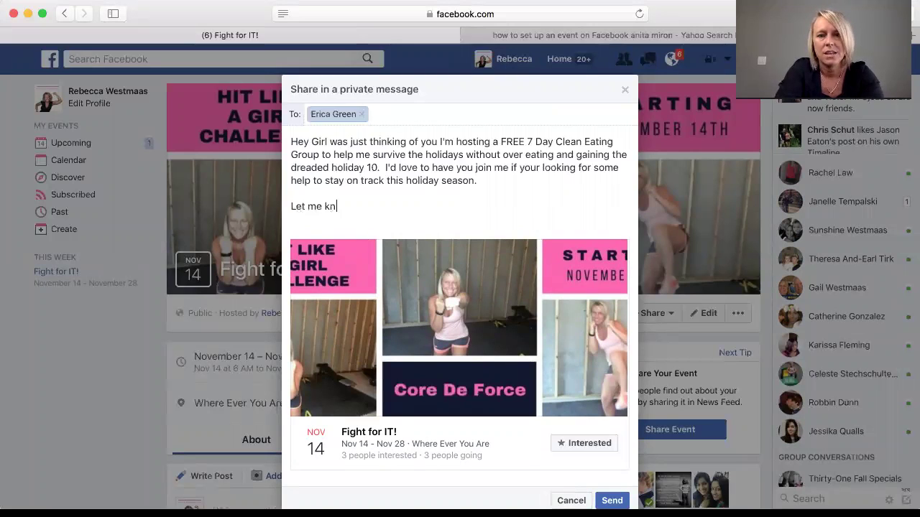
key("BackSpace")
key("BackSpace")
type("s")
key("BackSpace")
key("BackSpace")
type("start")
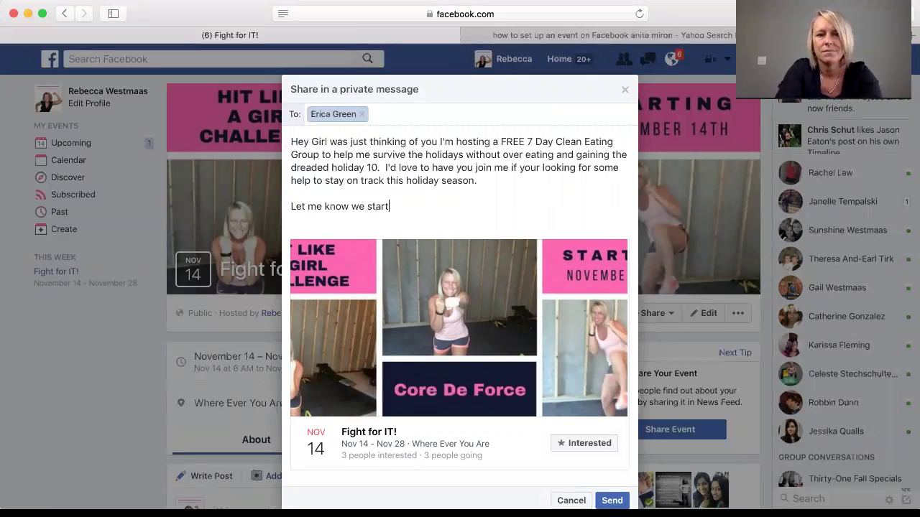
type(" Monday ")
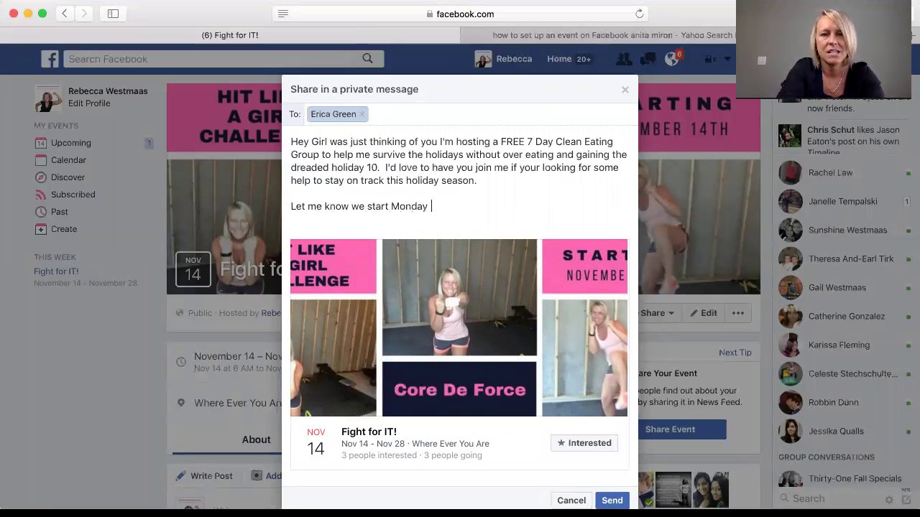
type("Nov 28th")
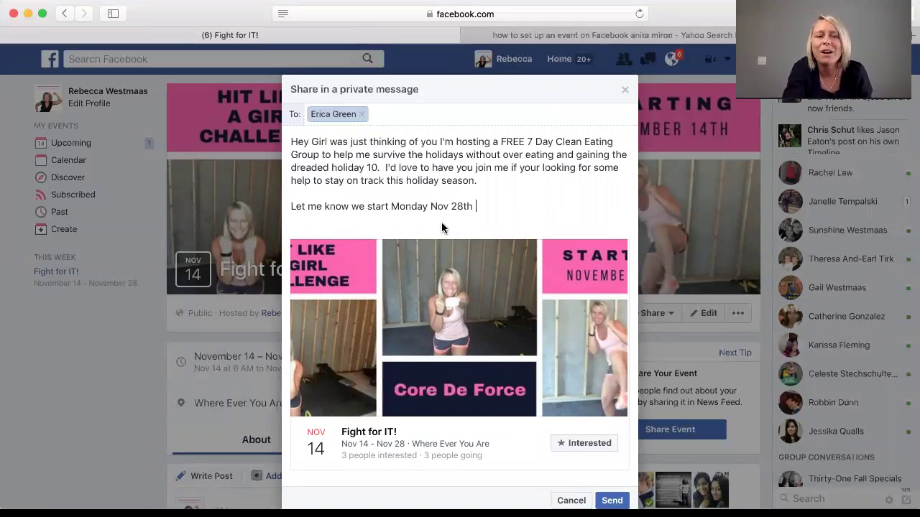
- Highlight the whole message text and close the private message share without sending it
left_click_drag(476, 207, 288, 134)
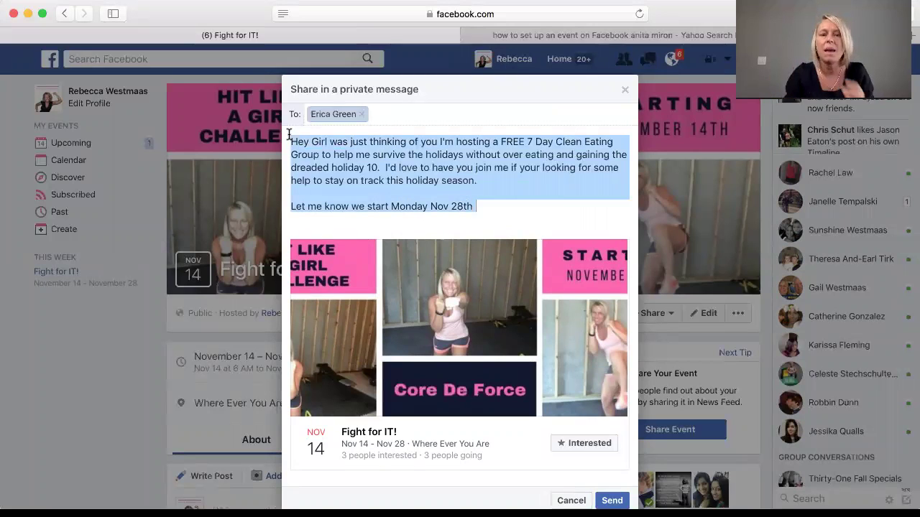
left_click(506, 206)
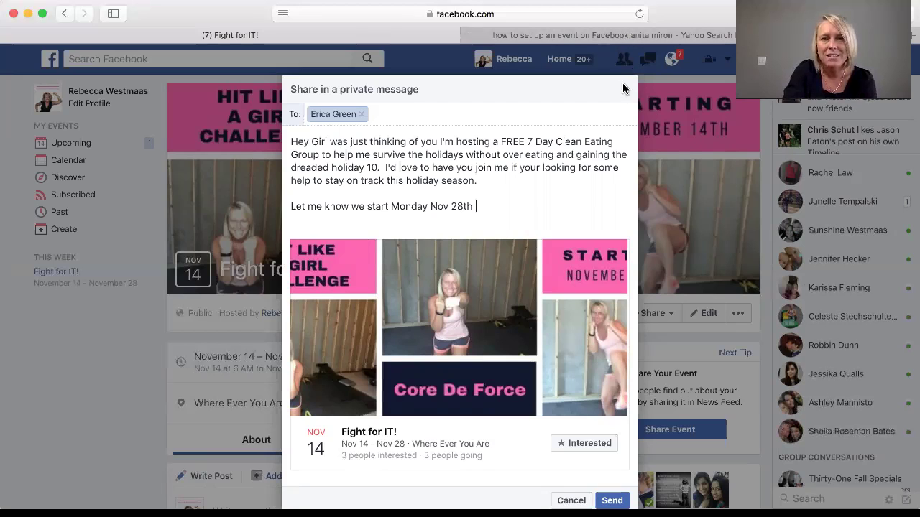
scroll(585, 377, "down", 1)
scroll(585, 380, "down", 2)
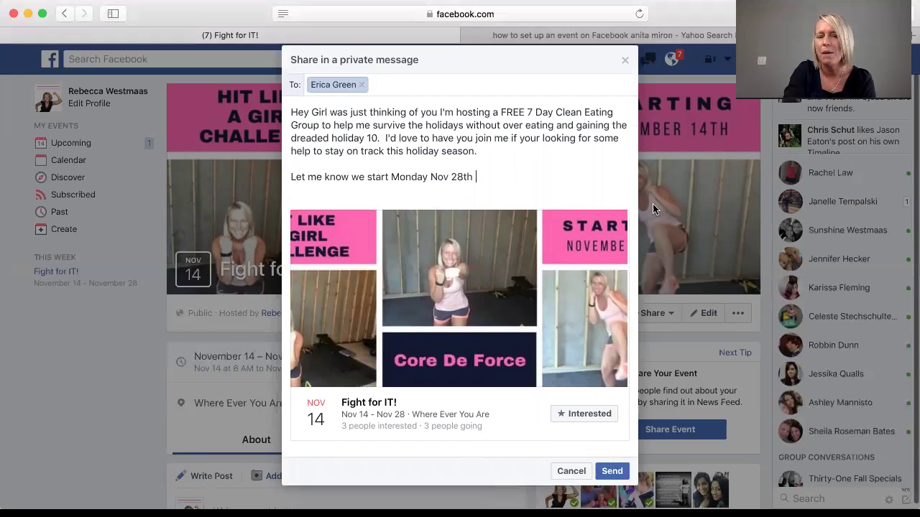
left_click(625, 62)
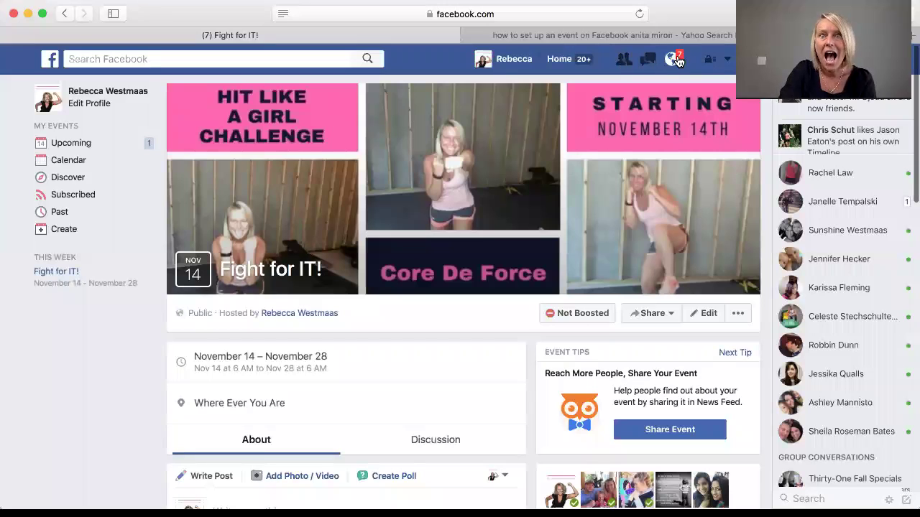